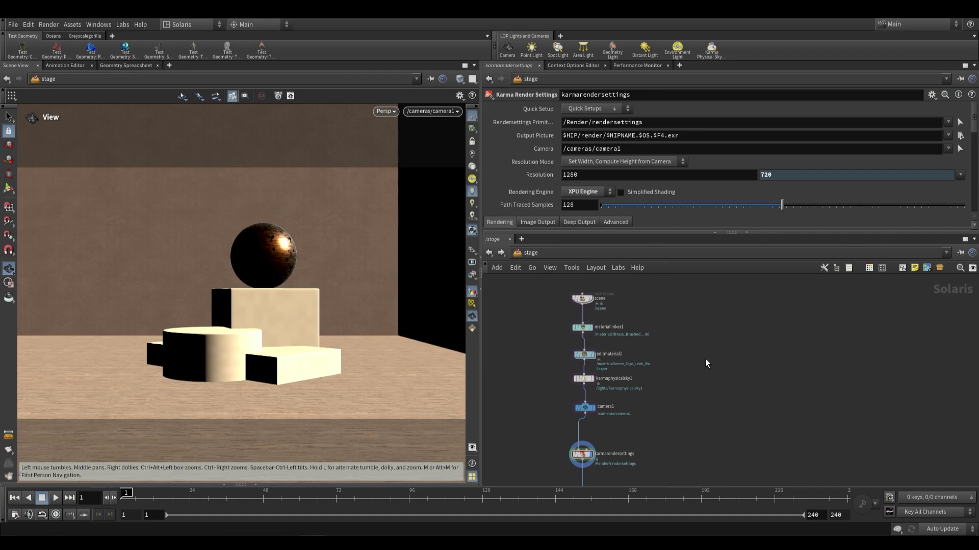
# Add a Karma Fog Box node, karmafogbox1, to the Solaris network.
pyautogui.click(204, 25)
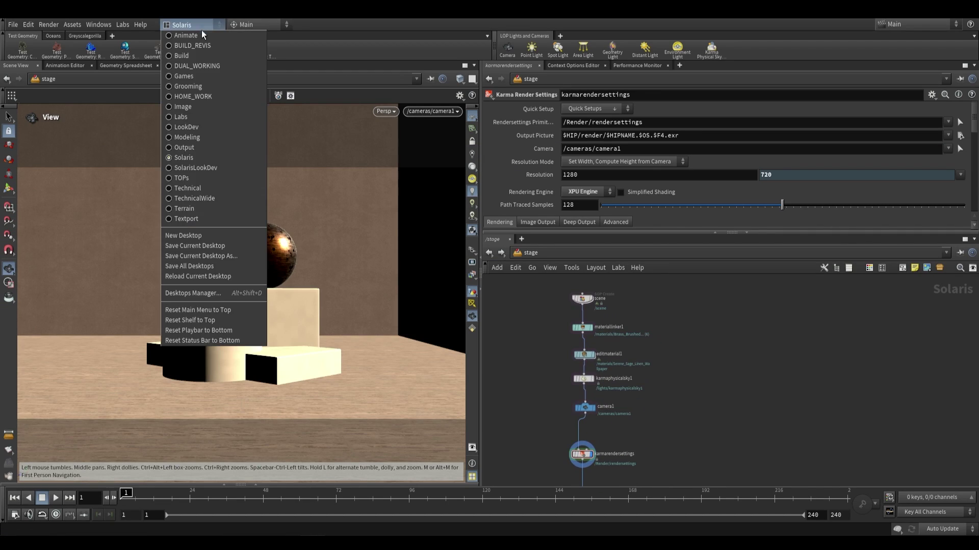
pyautogui.press('Escape')
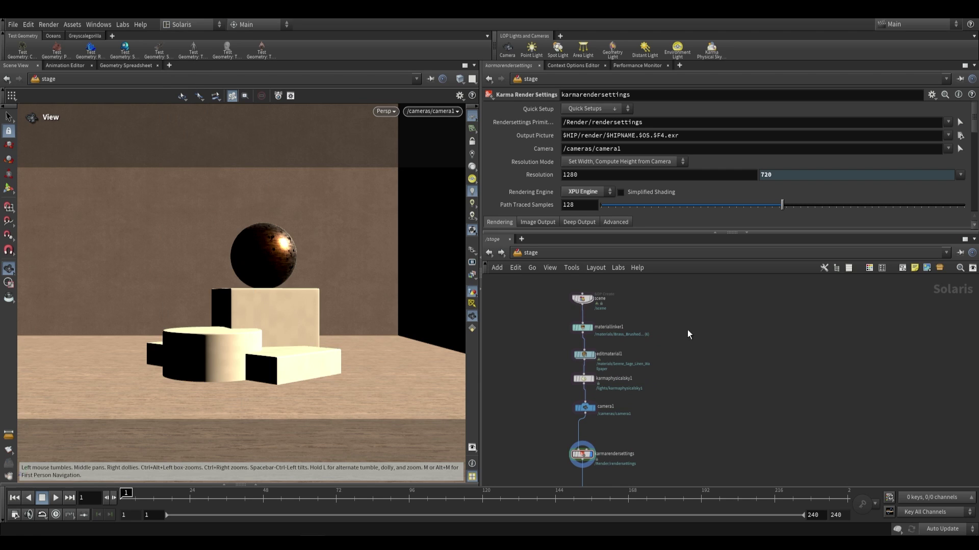
pyautogui.scroll(2, 663, 330)
pyautogui.scroll(2, 681, 325)
pyautogui.press('Tab')
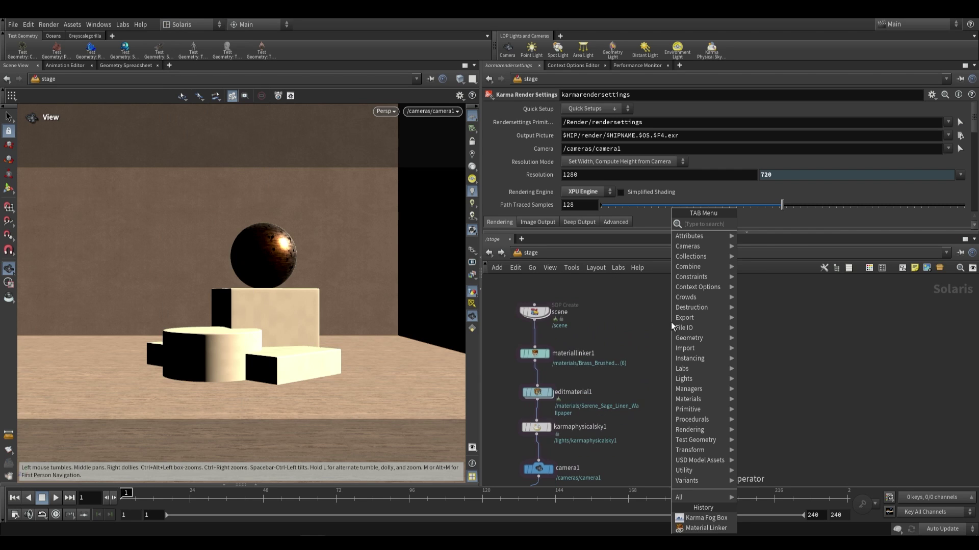
pyautogui.write('karma')
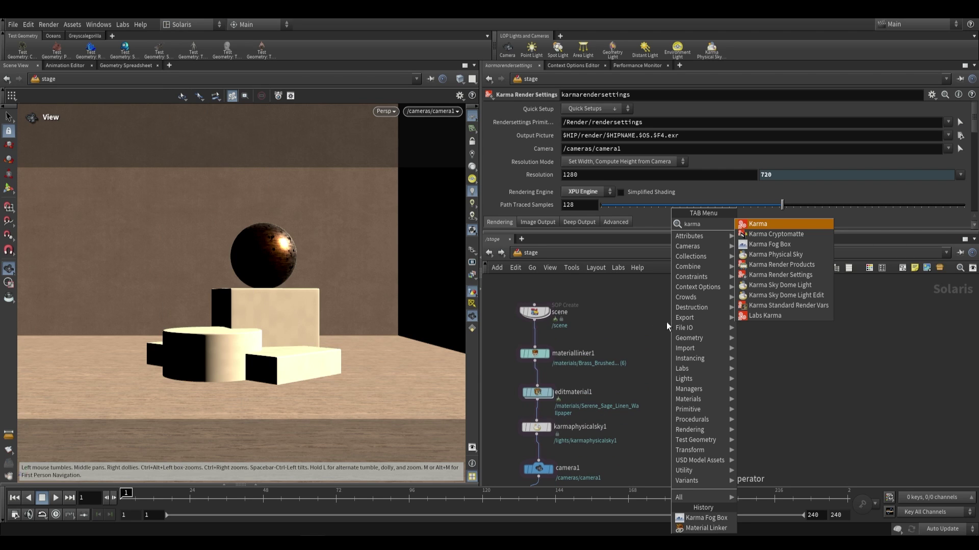
pyautogui.click(775, 244)
pyautogui.click(684, 318)
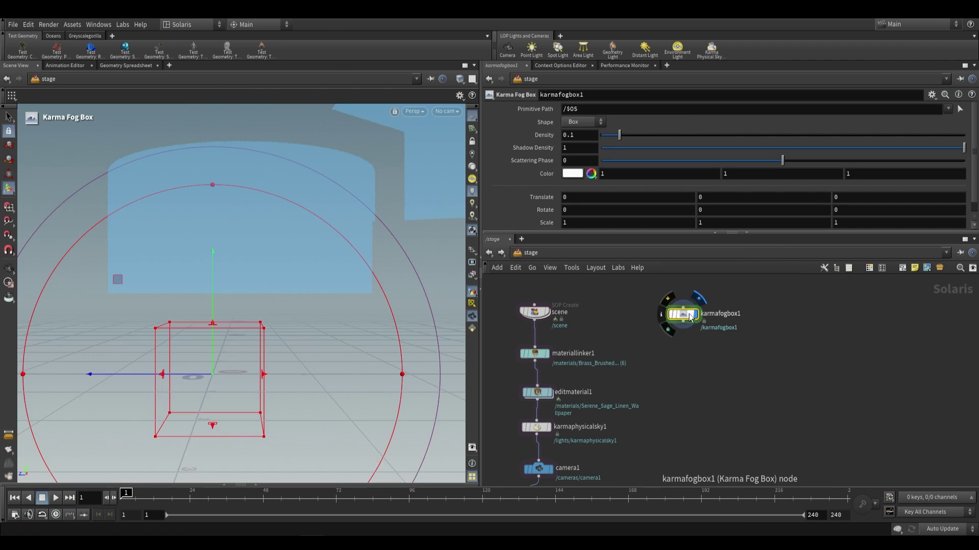
# Orbit around the fog box and try Density 2, then revert it to 0.1.
pyautogui.click(9, 271)
pyautogui.moveTo(264, 306); pyautogui.dragTo(283, 191)
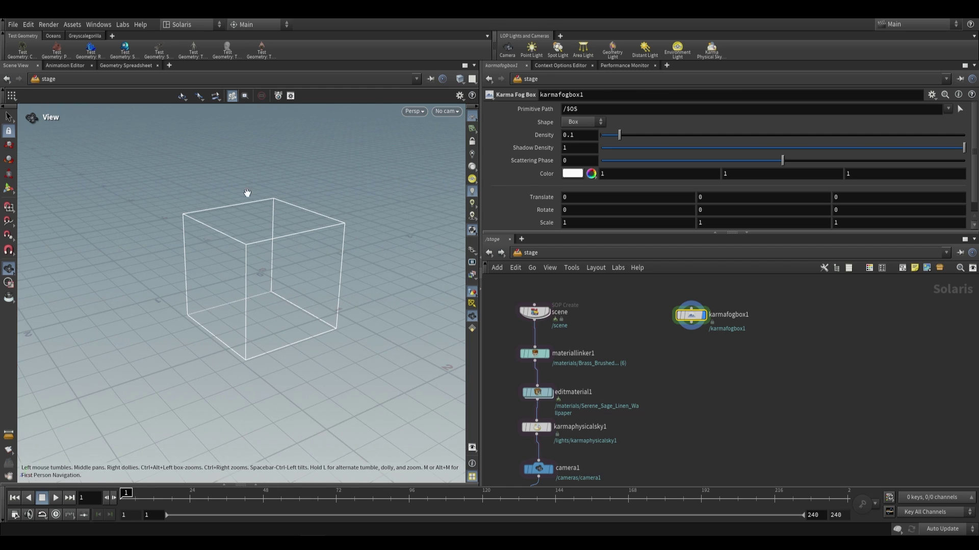
pyautogui.moveTo(618, 134); pyautogui.dragTo(704, 134)
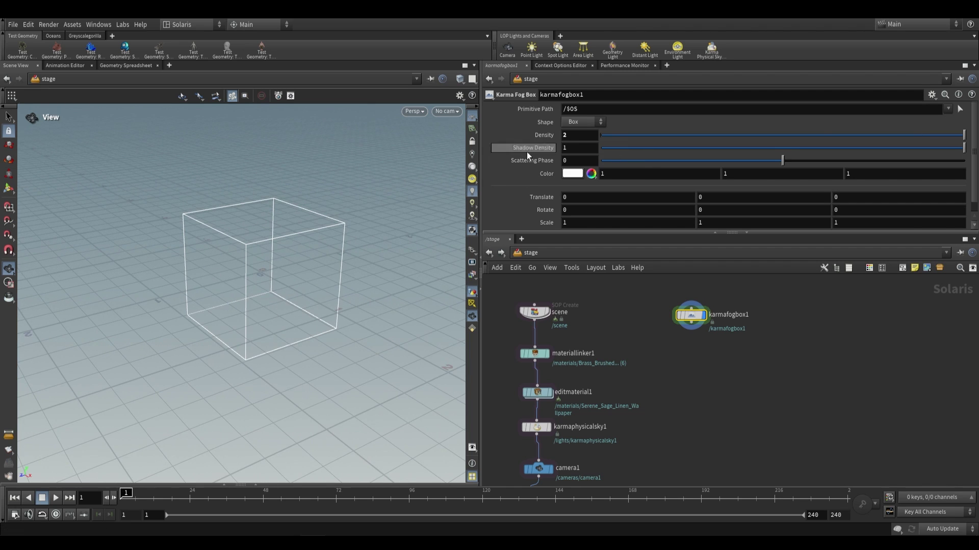
pyautogui.hotkey('ctrl', 'z')
pyautogui.scroll(3, 678, 324)
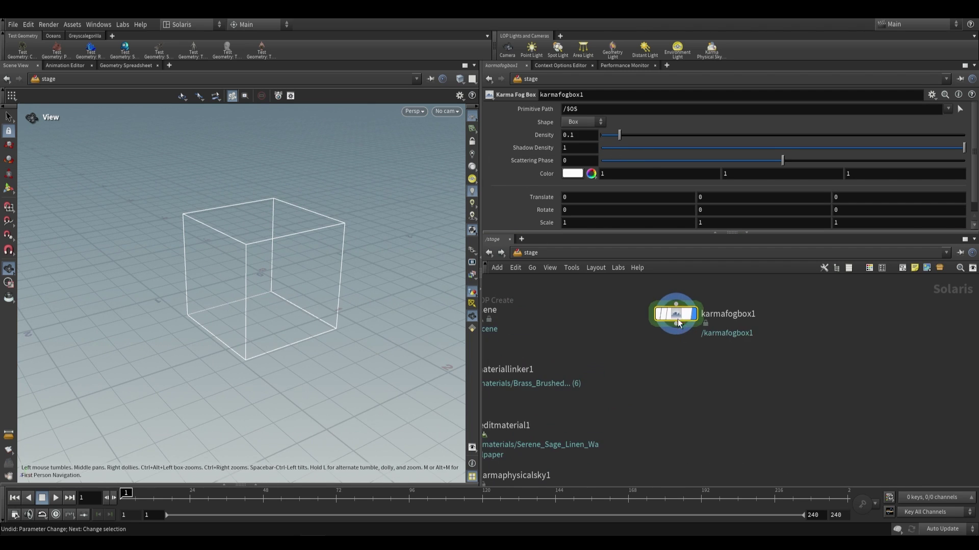
# Add a dome light after the fog box and render the viewport with Karma XPU.
pyautogui.click(679, 53)
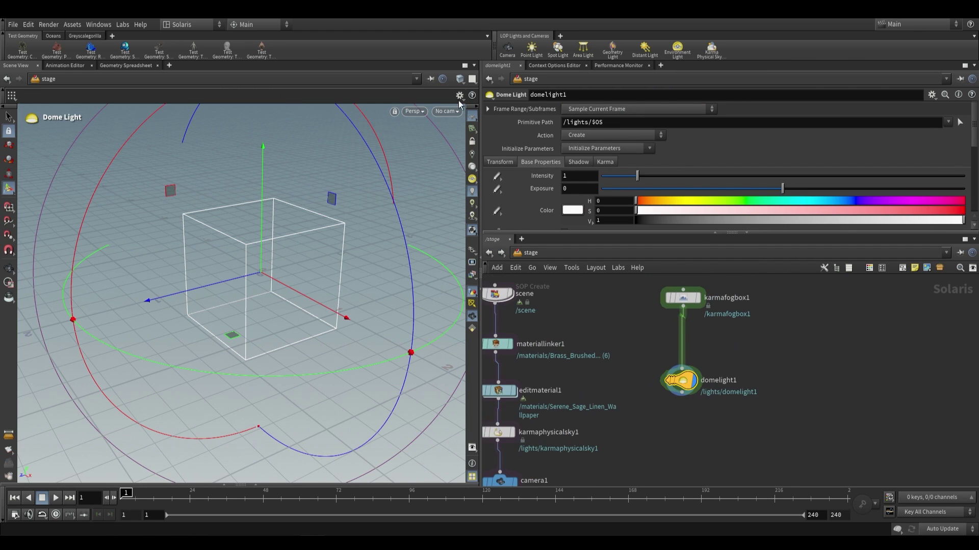
pyautogui.click(413, 111)
pyautogui.click(439, 168)
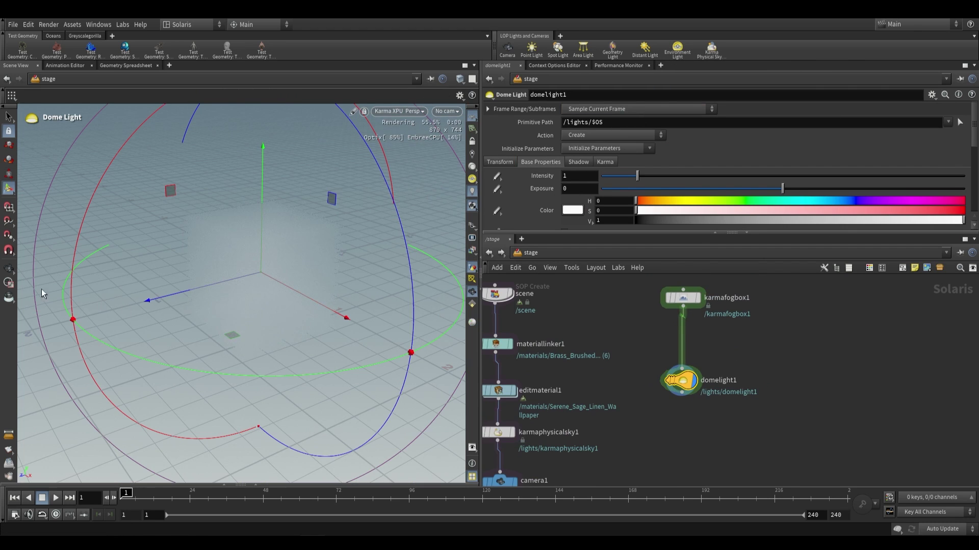
pyautogui.press('Escape')
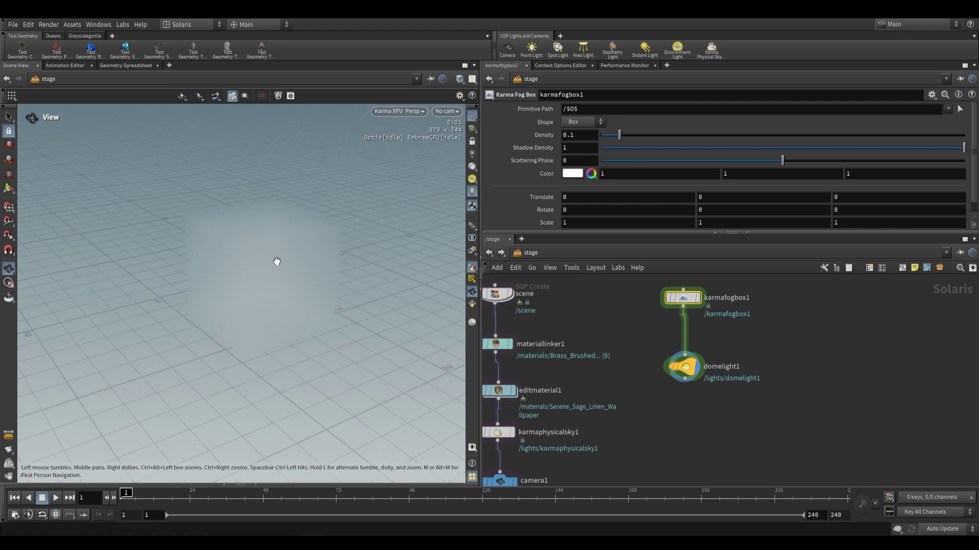
pyautogui.moveTo(277, 261); pyautogui.dragTo(304, 256)
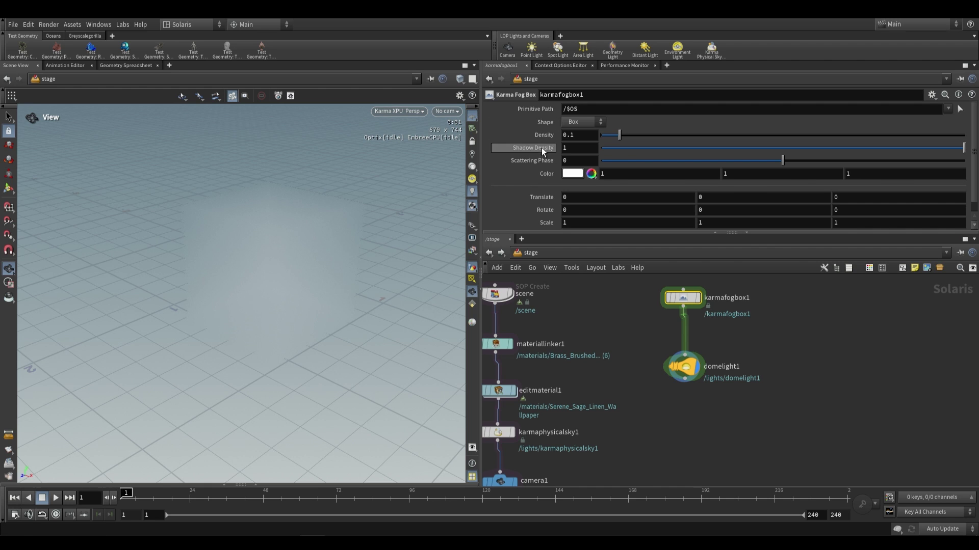
pyautogui.moveTo(620, 136); pyautogui.dragTo(682, 136)
pyautogui.moveTo(834, 135); pyautogui.dragTo(964, 136)
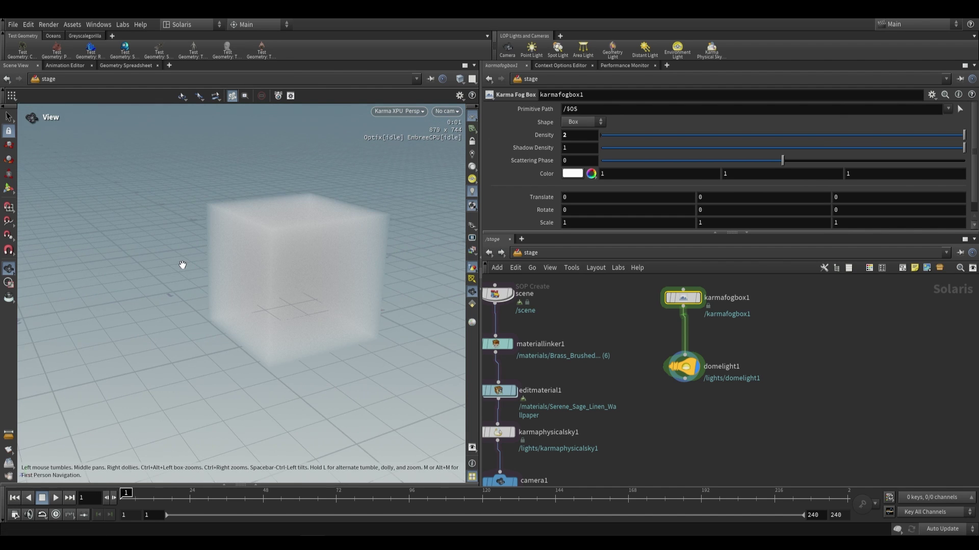
pyautogui.click(578, 136)
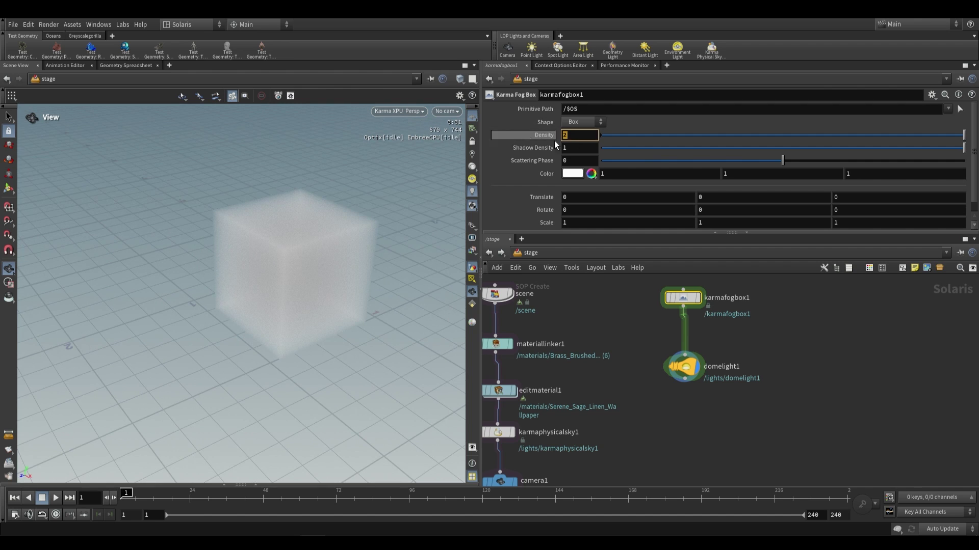
pyautogui.write('10')
pyautogui.press('Return')
pyautogui.moveTo(435, 217); pyautogui.dragTo(299, 284)
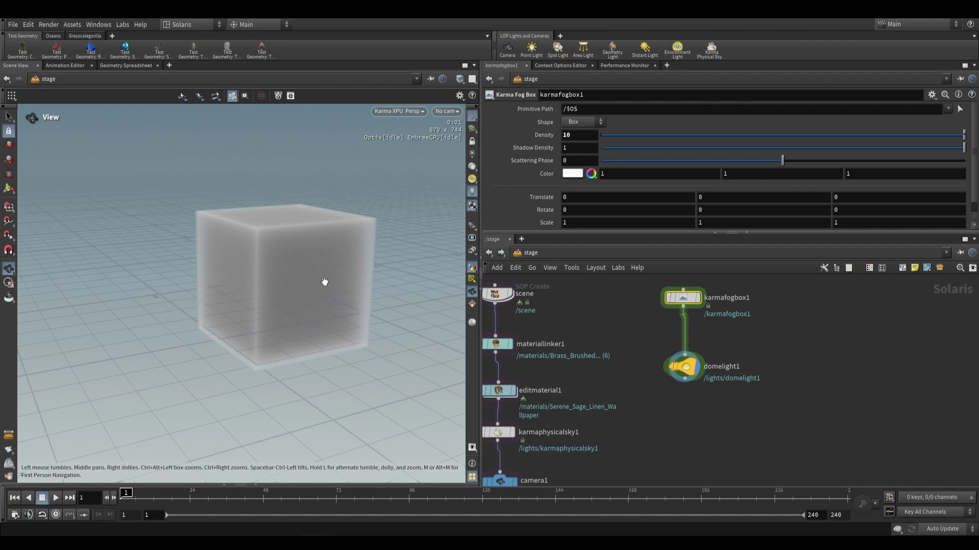
pyautogui.moveTo(265, 277); pyautogui.dragTo(394, 301, button='right')
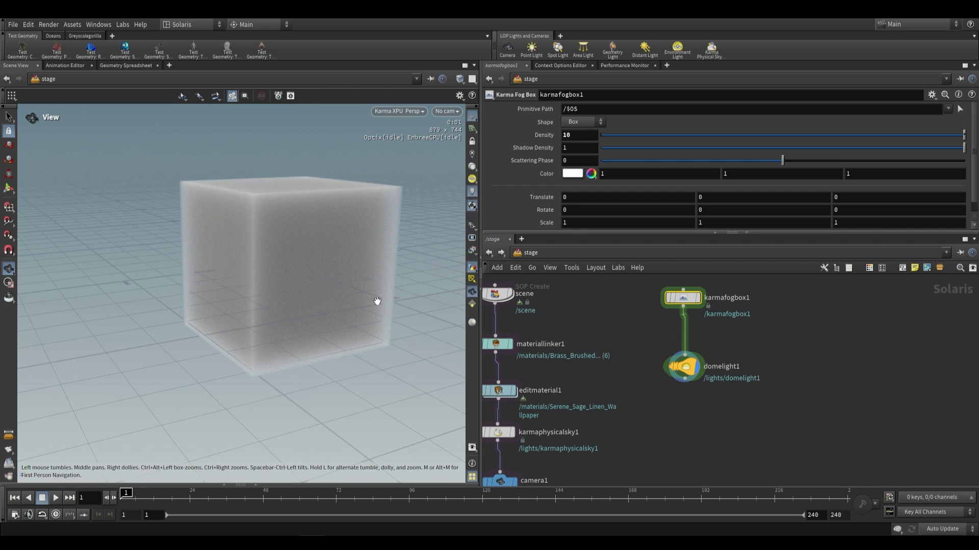
pyautogui.doubleClick(574, 135)
pyautogui.write('0.1')
pyautogui.press('Return')
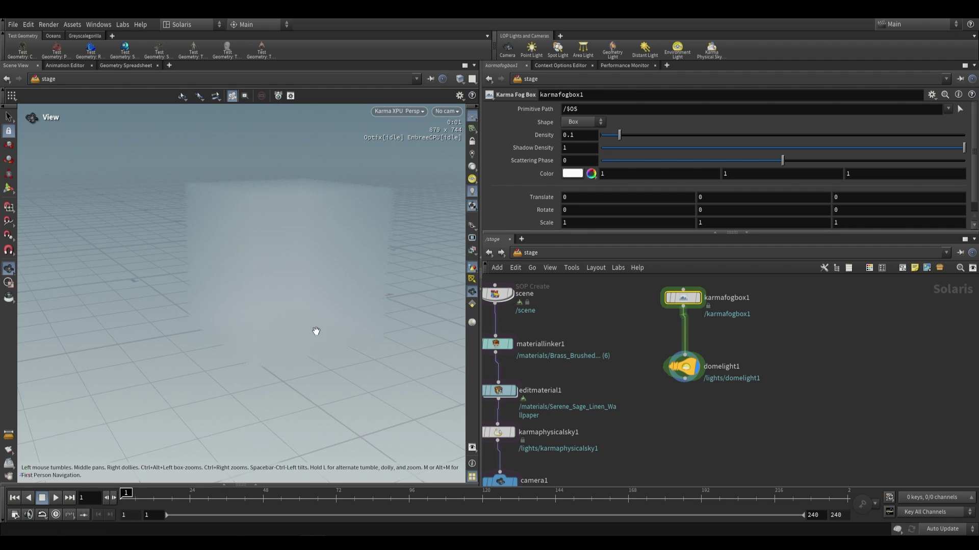
# Stretch the fog box to Scale X 15.0702, Translate X 7.0351, and inspect it from several angles.
pyautogui.moveTo(678, 372); pyautogui.dragTo(704, 390)
pyautogui.scroll(-6, 186, 283)
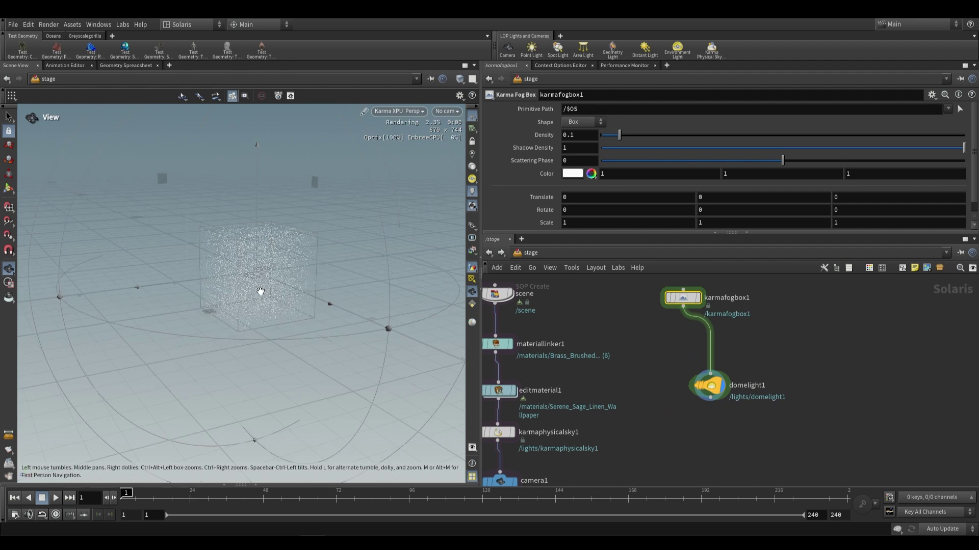
pyautogui.moveTo(263, 283)
pyautogui.mouseDown()
pyautogui.moveTo(214, 196)
pyautogui.moveTo(339, 275)
pyautogui.moveTo(383, 268)
pyautogui.moveTo(233, 233)
pyautogui.mouseUp()
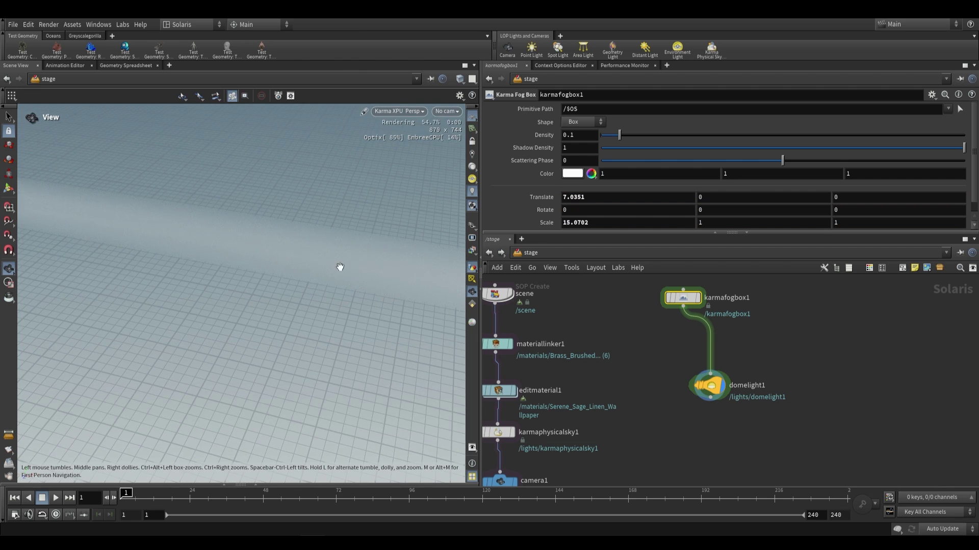
pyautogui.moveTo(347, 304); pyautogui.dragTo(318, 318)
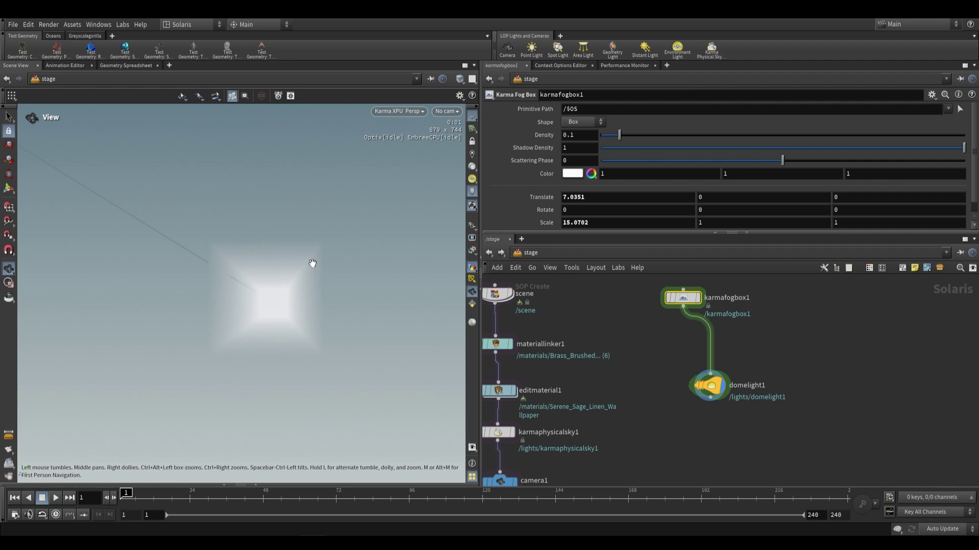
pyautogui.moveTo(310, 394); pyautogui.dragTo(208, 300)
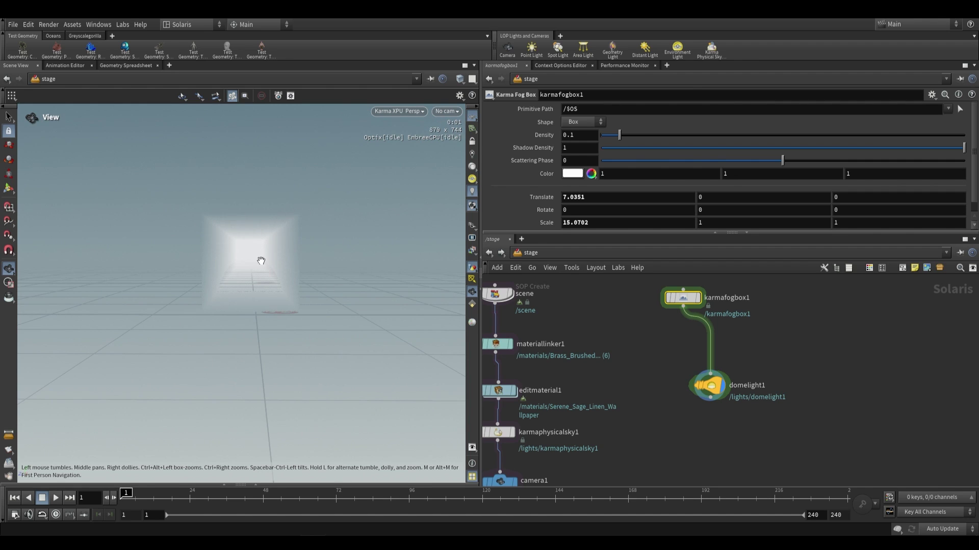
pyautogui.moveTo(261, 261); pyautogui.dragTo(296, 250)
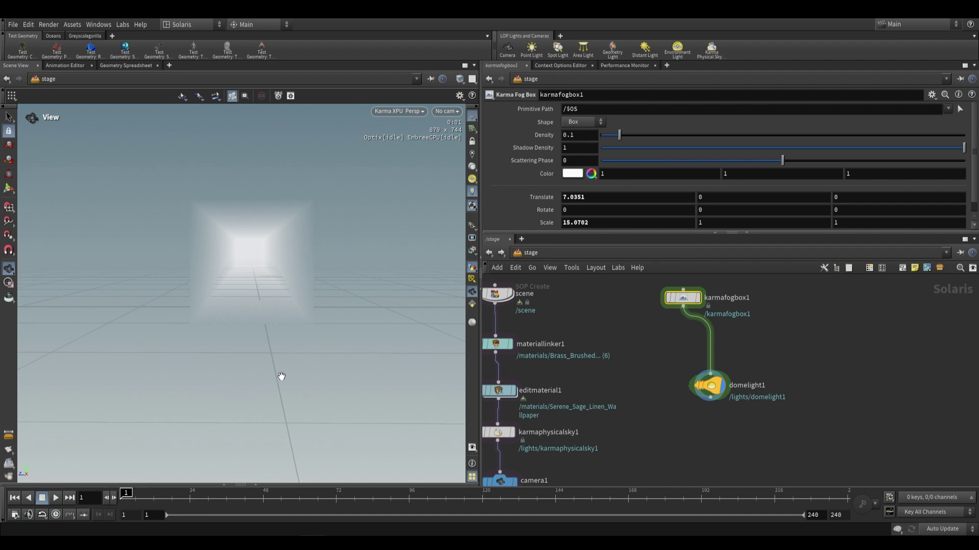
pyautogui.moveTo(277, 348); pyautogui.dragTo(262, 323, button='right')
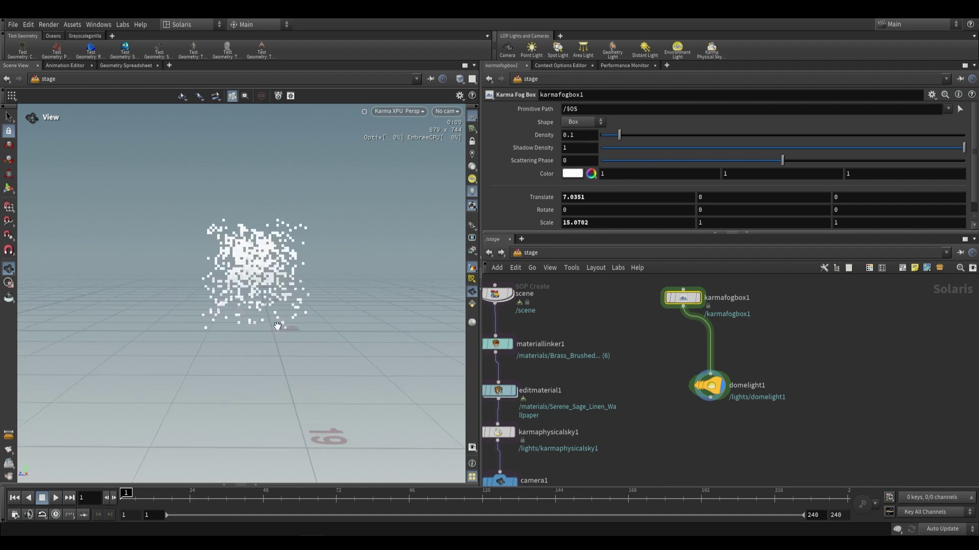
pyautogui.moveTo(408, 273); pyautogui.dragTo(270, 285)
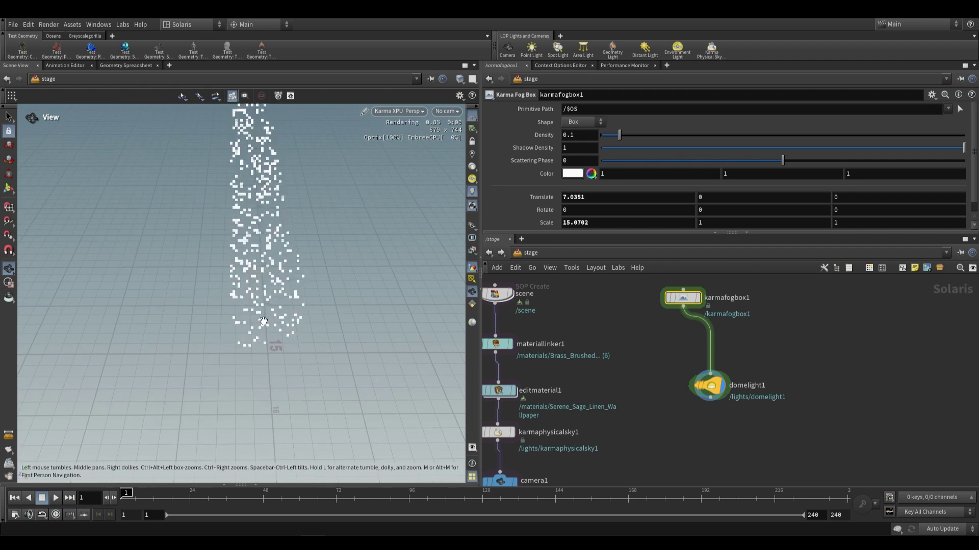
pyautogui.scroll(-1, 677, 220)
# Set Scale X to 1 and Uniform Scale to 50, trying Density 0.001 before reverting to 0.1.
pyautogui.click(585, 211)
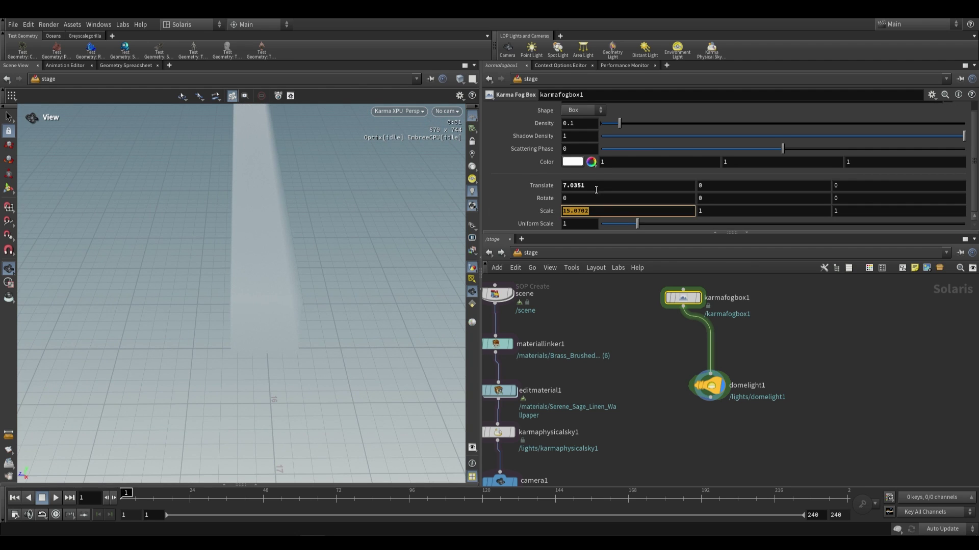
pyautogui.write('1')
pyautogui.press('Return')
pyautogui.click(577, 228)
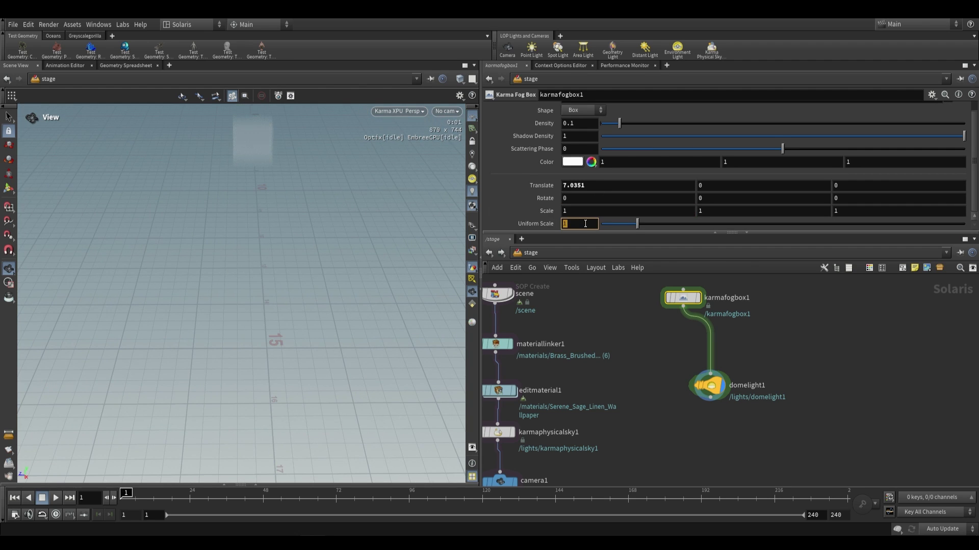
pyautogui.press('Return')
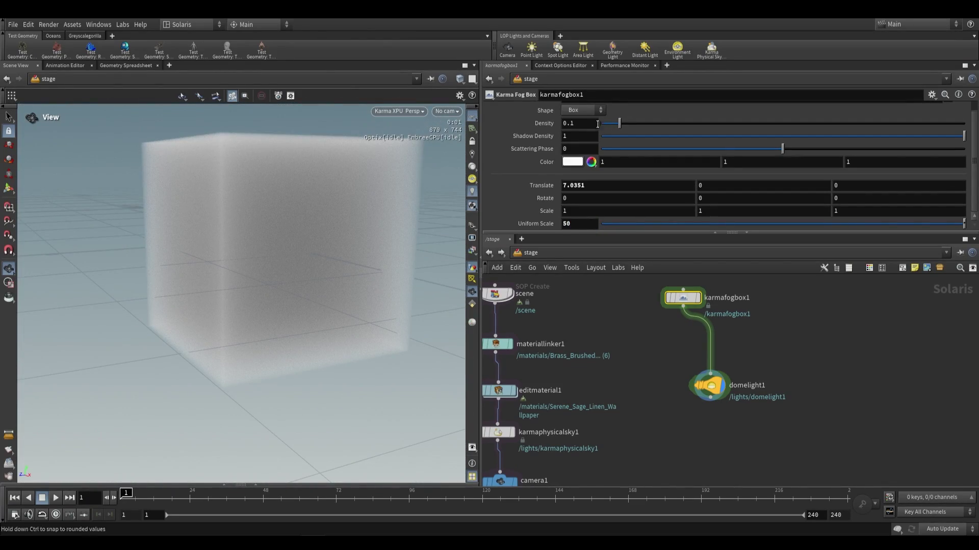
pyautogui.write('001')
pyautogui.press('Return')
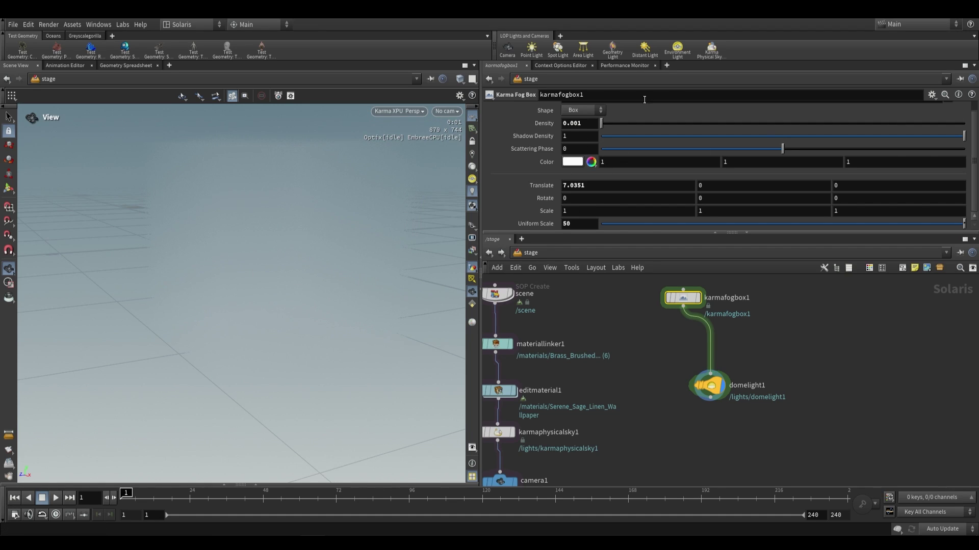
pyautogui.hotkey('ctrl', 'z')
# Change the fog box Shape to Torus at density 2, giving a dense white ring.
pyautogui.scroll(1, 563, 142)
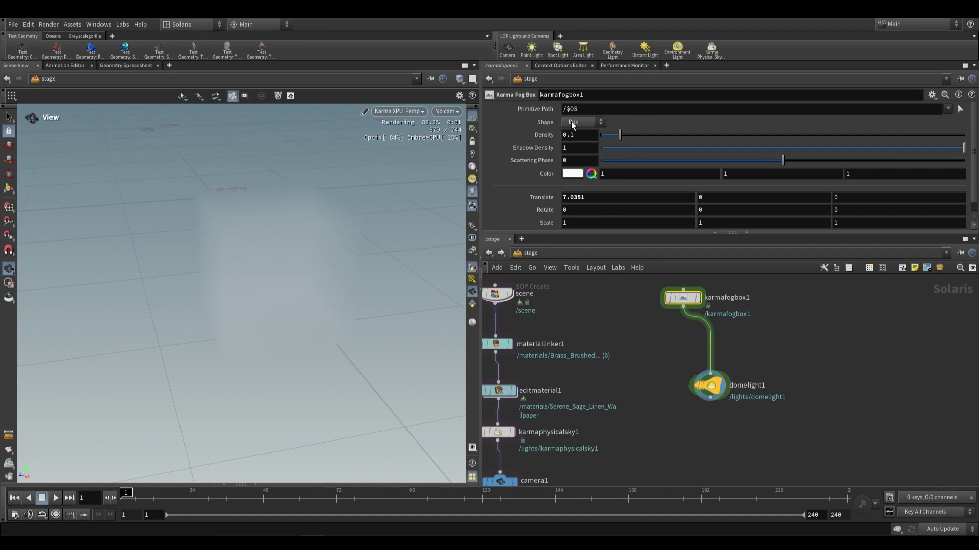
pyautogui.click(573, 123)
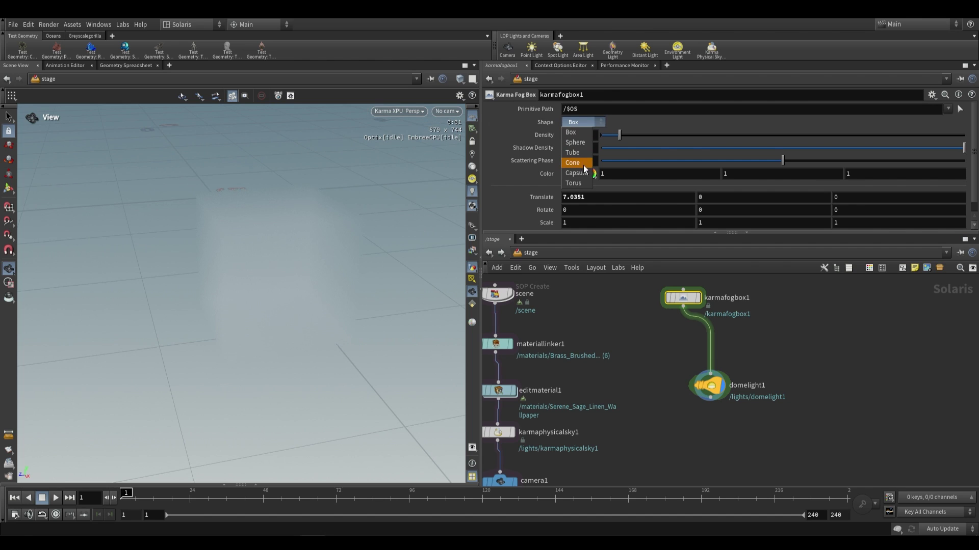
pyautogui.click(577, 183)
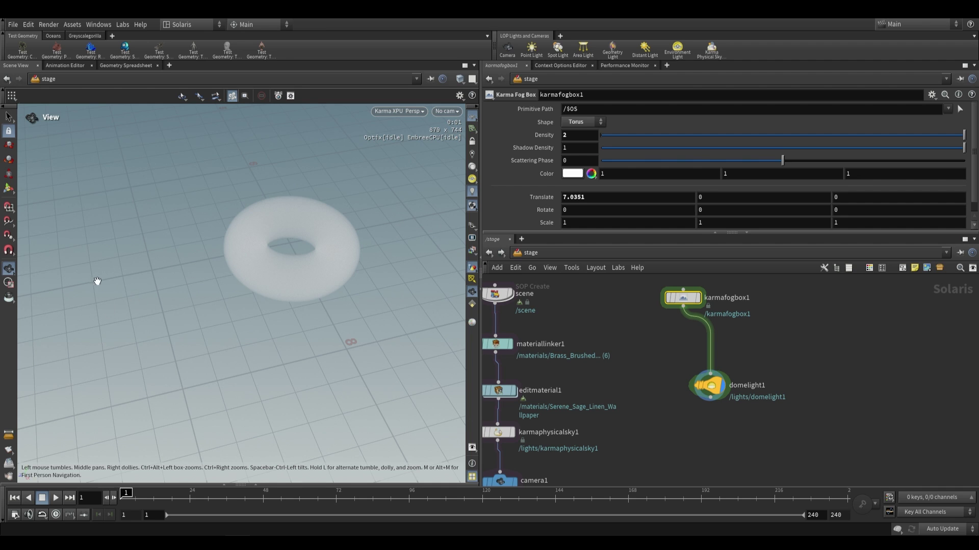
pyautogui.scroll(-4, 679, 387)
# Remove the torus fog and dome light, then view the room through /cameras/camera1.
pyautogui.moveTo(279, 262); pyautogui.dragTo(315, 332)
pyautogui.click(703, 397)
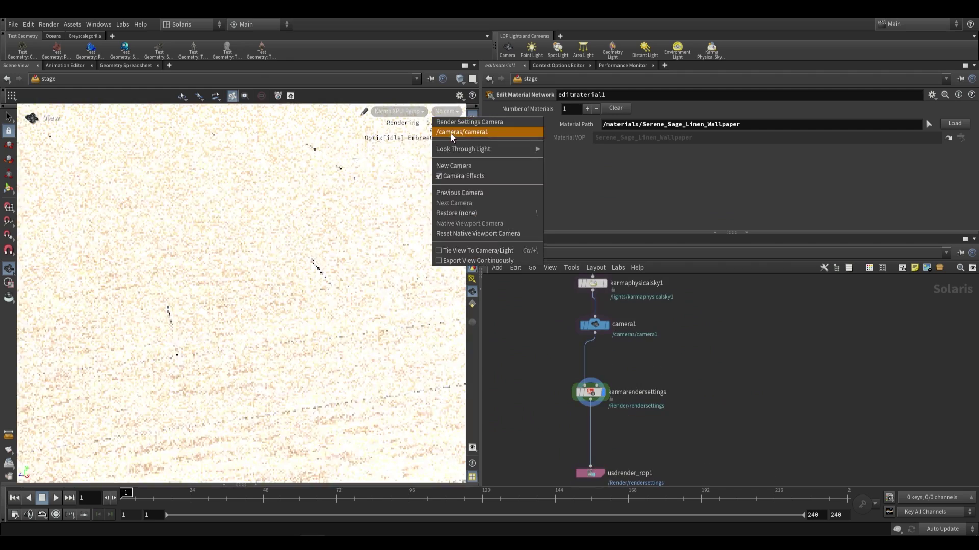
pyautogui.click(459, 130)
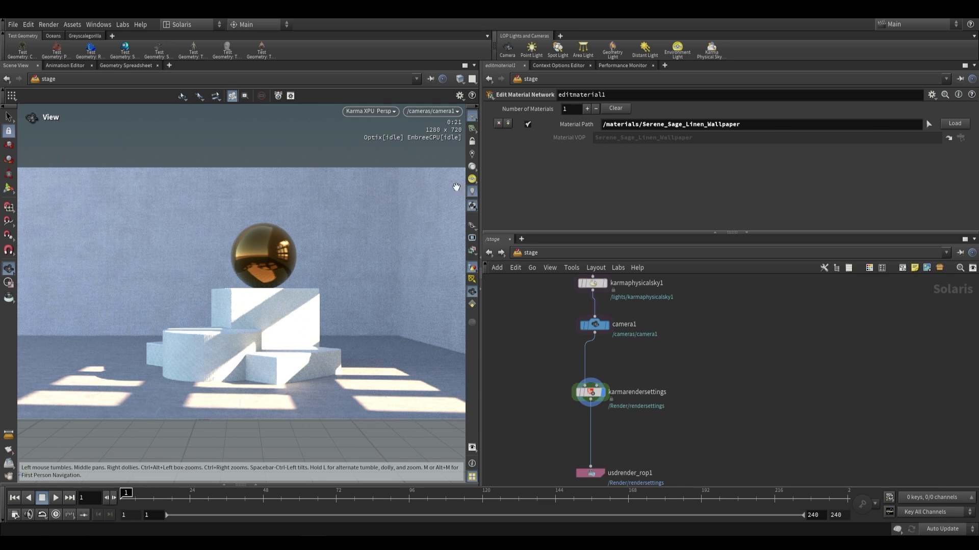
# Insert a Karma Fog Box on the wire between camera1 and karmarendersettings.
pyautogui.press('Tab')
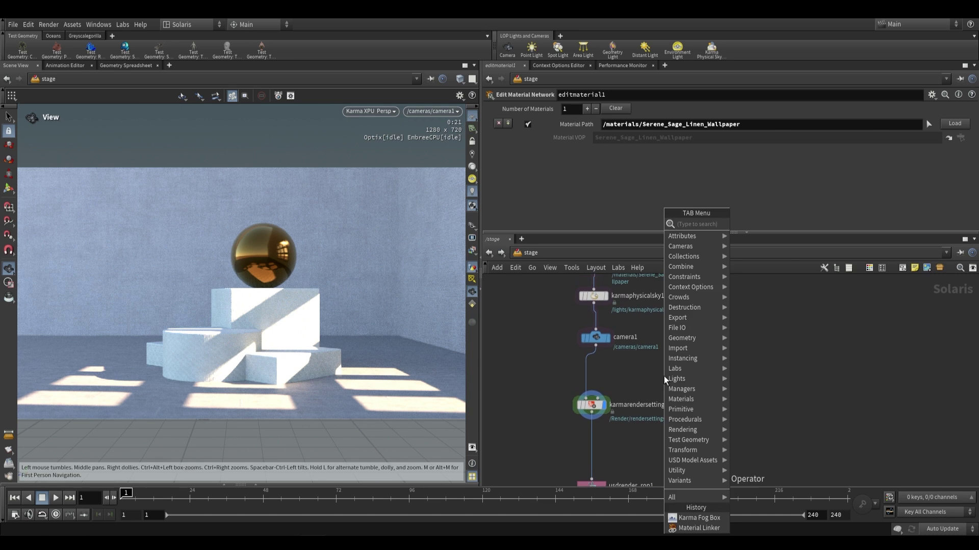
pyautogui.write('karma')
pyautogui.press('Down')
pyautogui.press('Down')
pyautogui.press('Down')
pyautogui.press('Down')
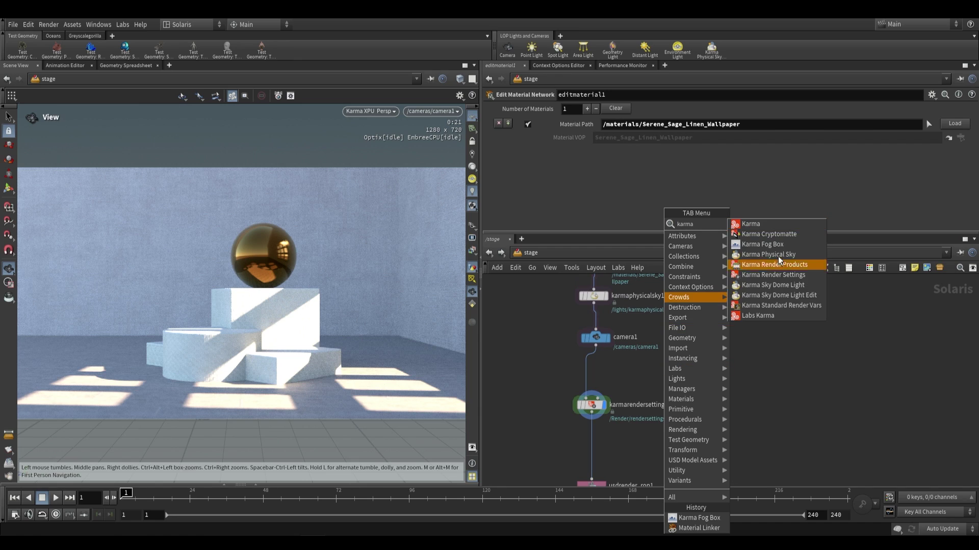
pyautogui.press('Up')
pyautogui.press('Up')
pyautogui.press('Return')
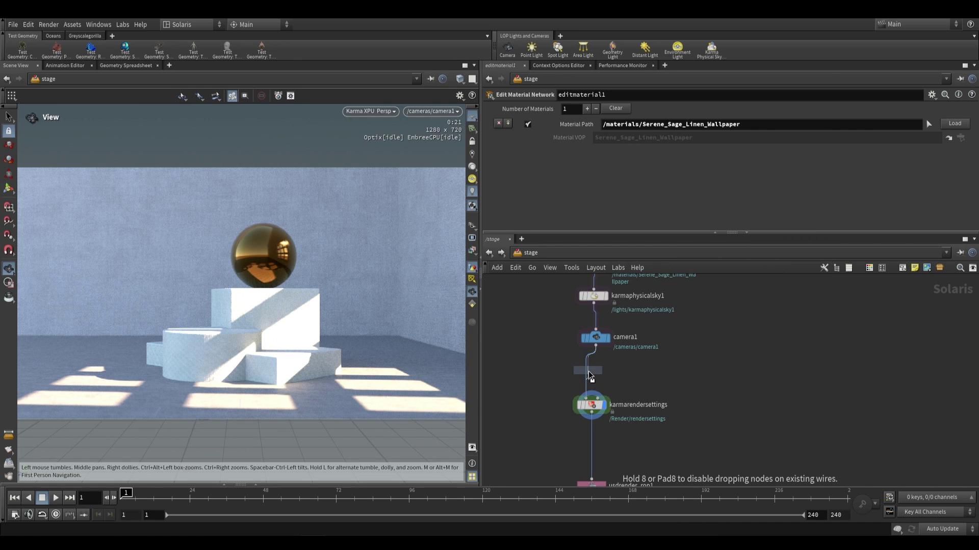
pyautogui.click(590, 376)
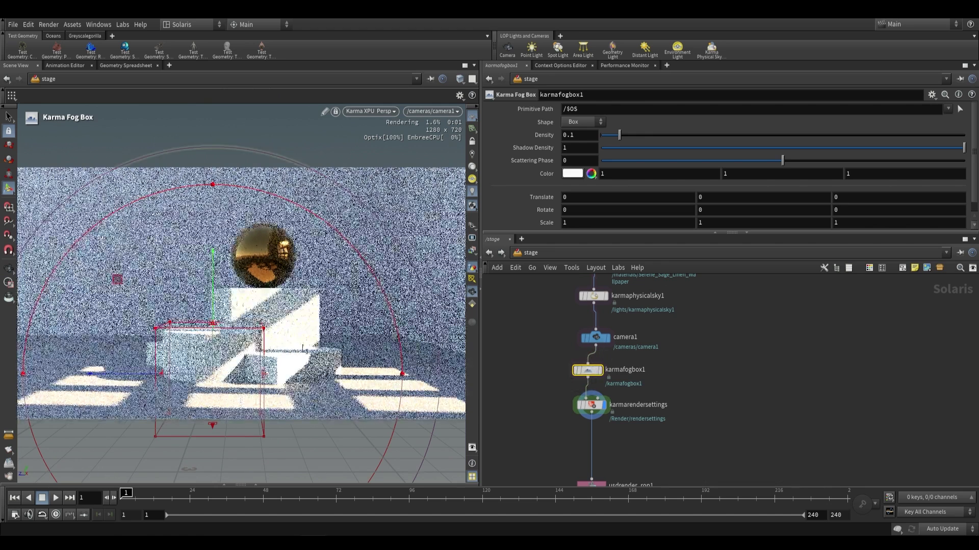
# Scale the fog box to 12.355, 6.20586, 10.1962 so it encloses the whole room.
pyautogui.press('Escape')
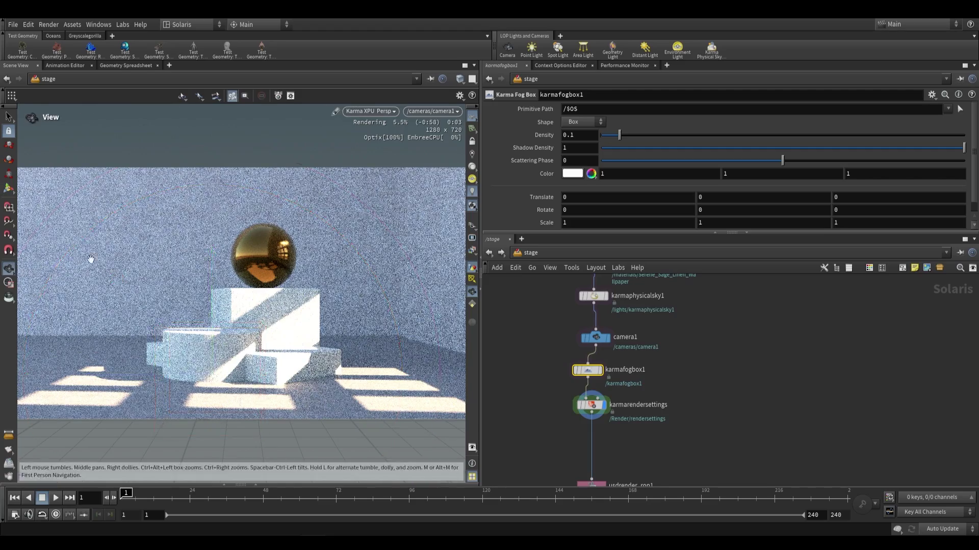
pyautogui.moveTo(224, 282); pyautogui.dragTo(279, 291)
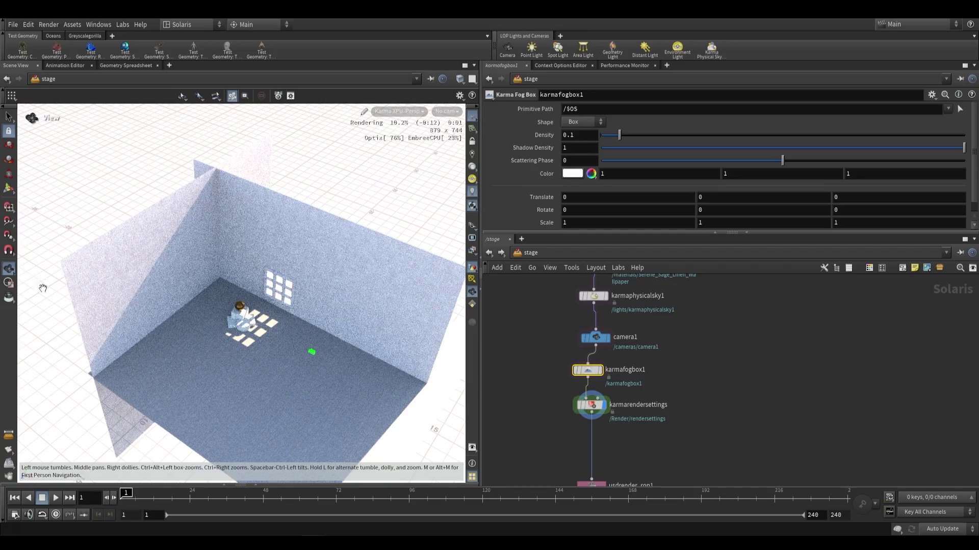
pyautogui.scroll(5, 243, 334)
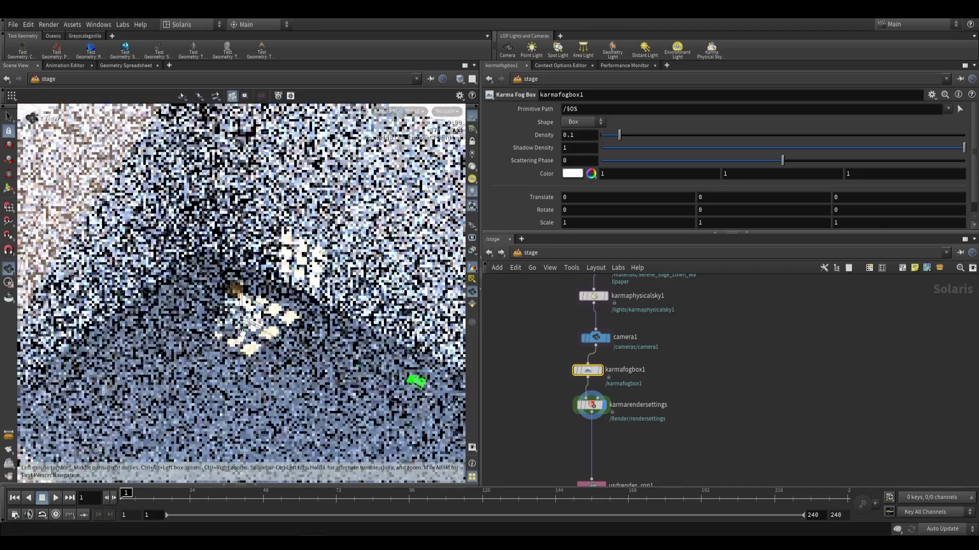
pyautogui.scroll(5, 242, 334)
pyautogui.scroll(-1, 242, 334)
pyautogui.press('Return')
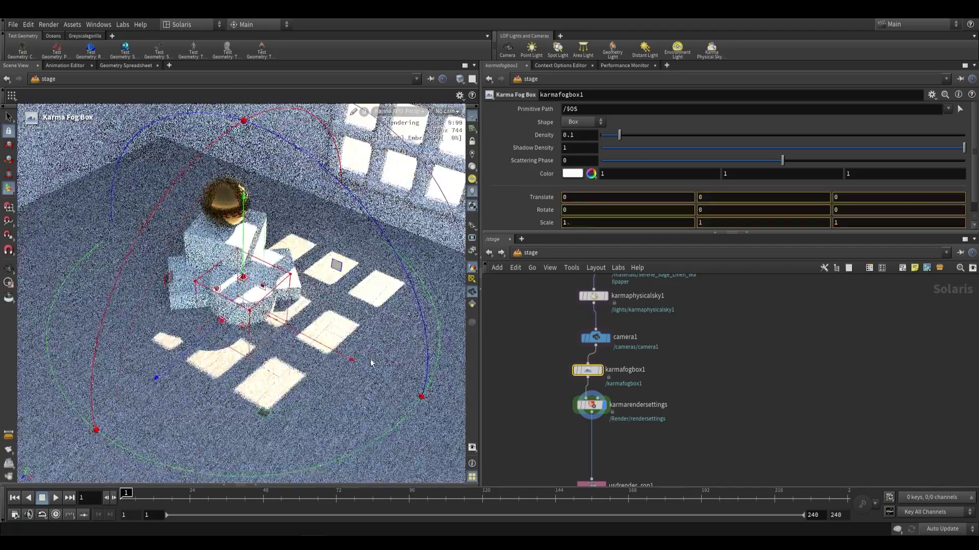
pyautogui.moveTo(371, 363); pyautogui.dragTo(370, 447)
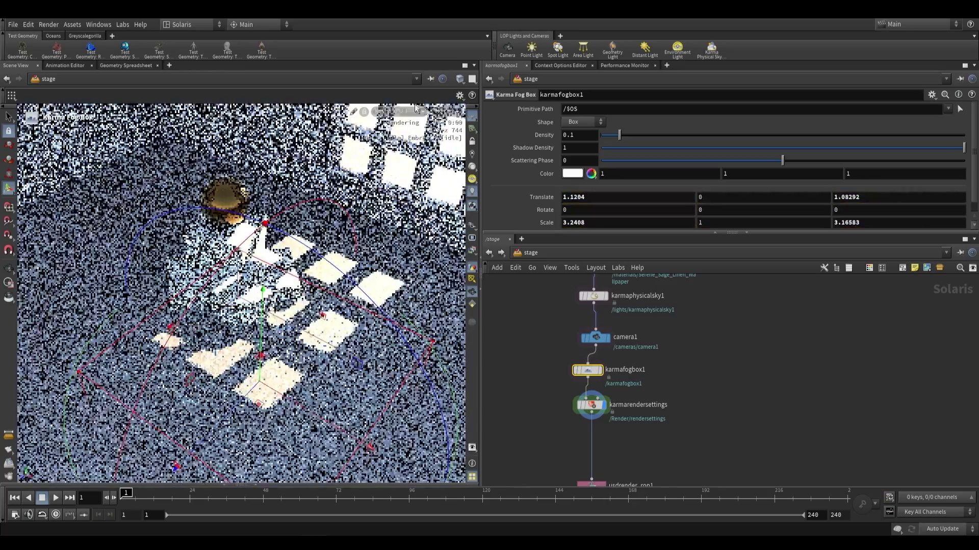
# Switch the viewport to OpenGL display and look through camera1.
pyautogui.click(415, 108)
pyautogui.click(404, 157)
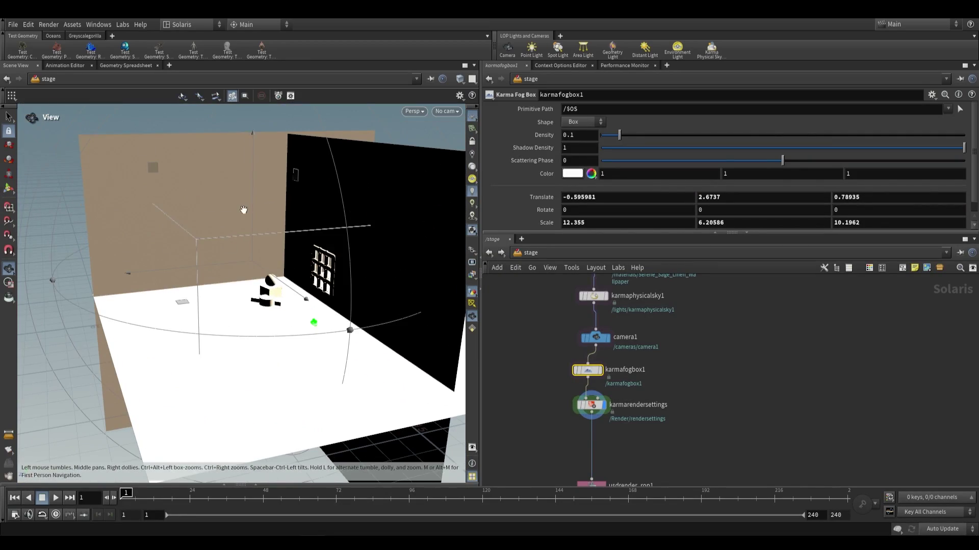
pyautogui.press('Return')
pyautogui.click(446, 111)
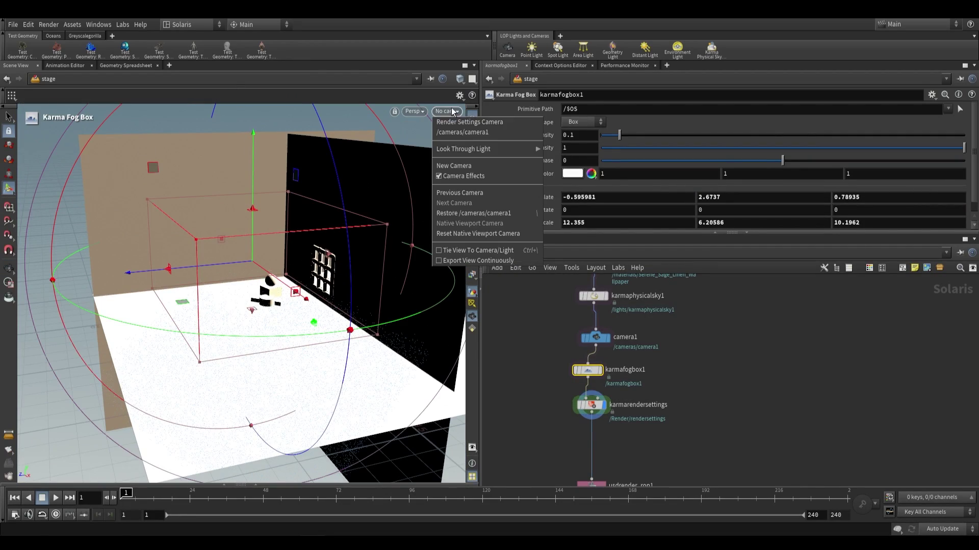
pyautogui.click(462, 132)
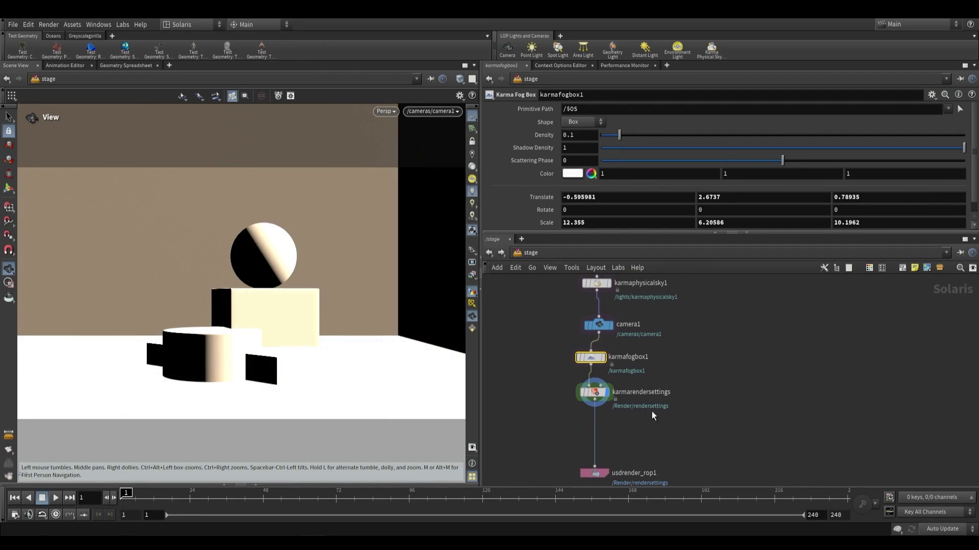
pyautogui.click(385, 111)
pyautogui.click(403, 168)
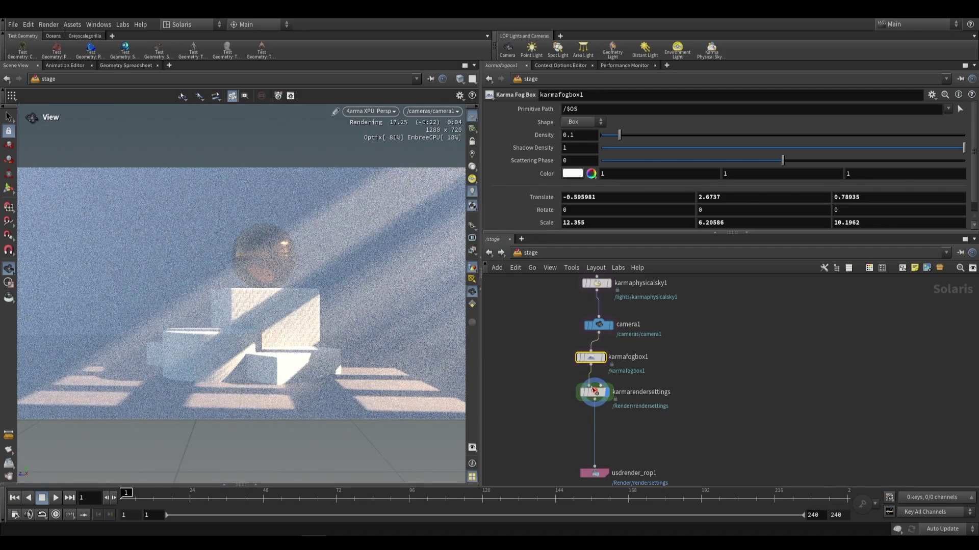
pyautogui.scroll(2, 566, 375)
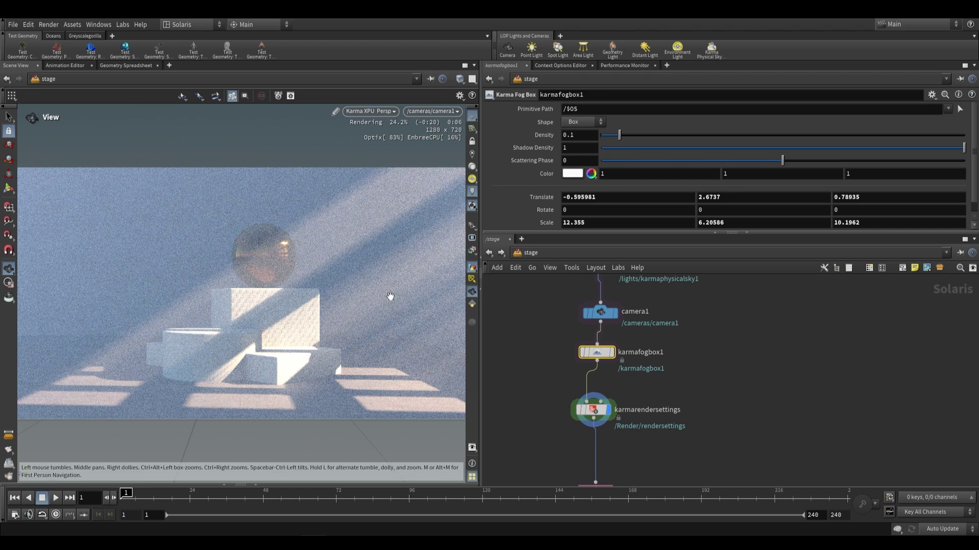
pyautogui.scroll(-2, 632, 320)
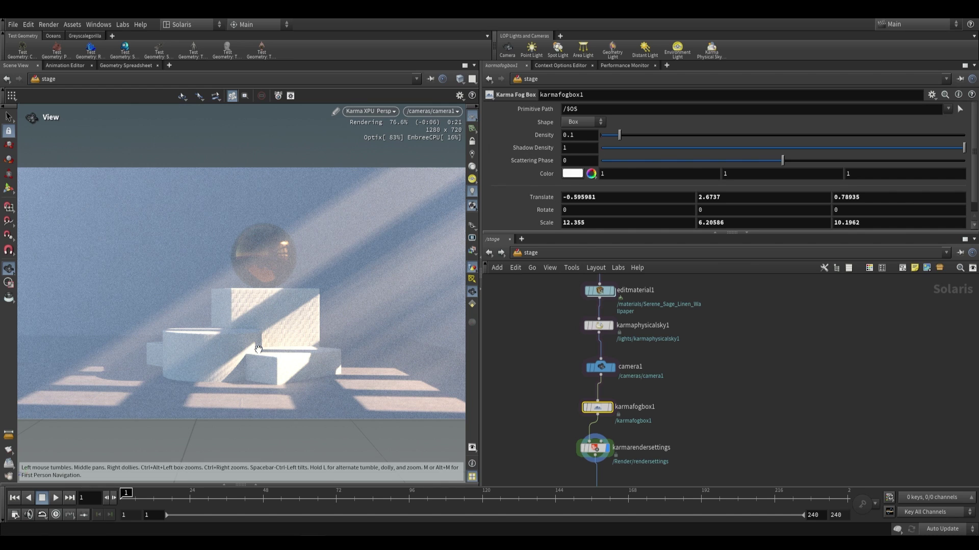
# Set fog Shadow Density to 0.1 after trying 10, and fog Density to 0.02.
pyautogui.click(579, 147)
pyautogui.write('0')
pyautogui.press('Return')
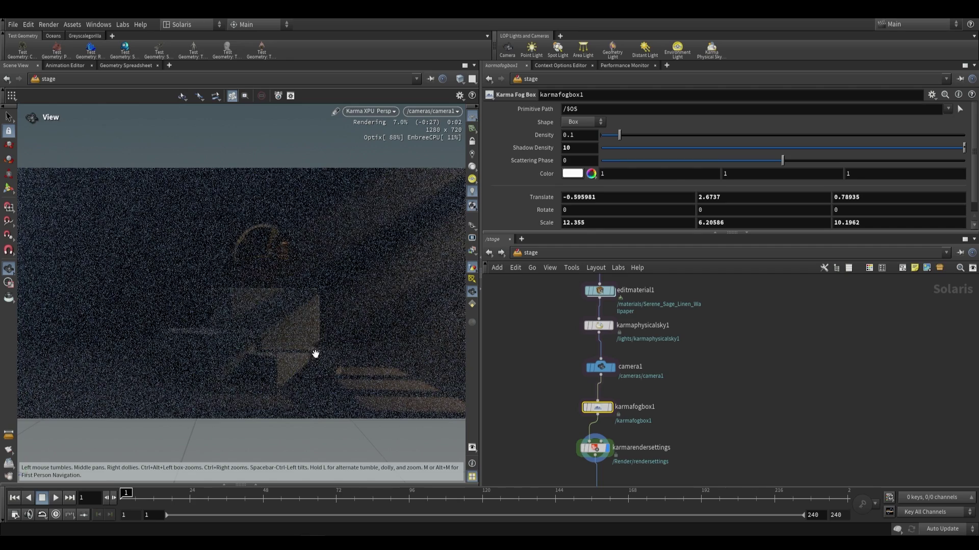
pyautogui.doubleClick(570, 148)
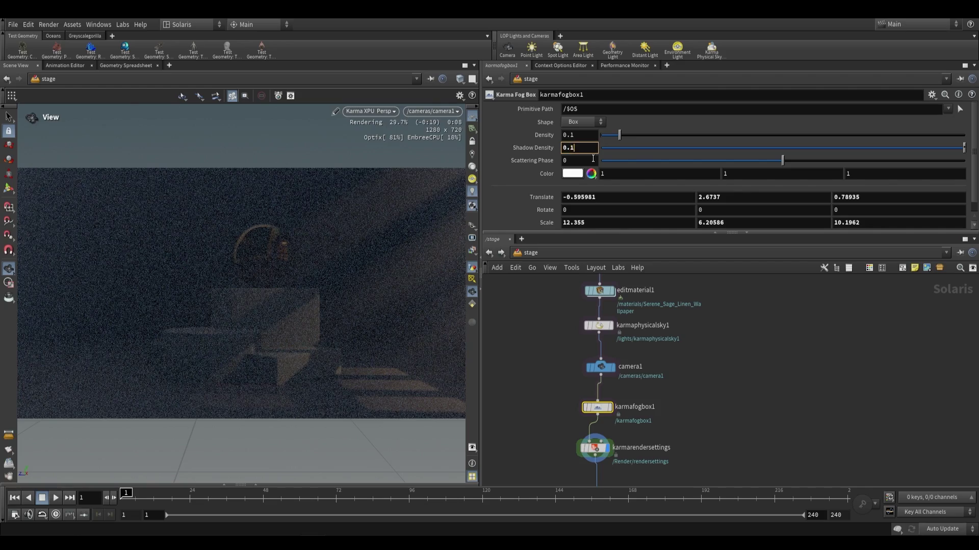
pyautogui.write('0.1')
pyautogui.press('Return')
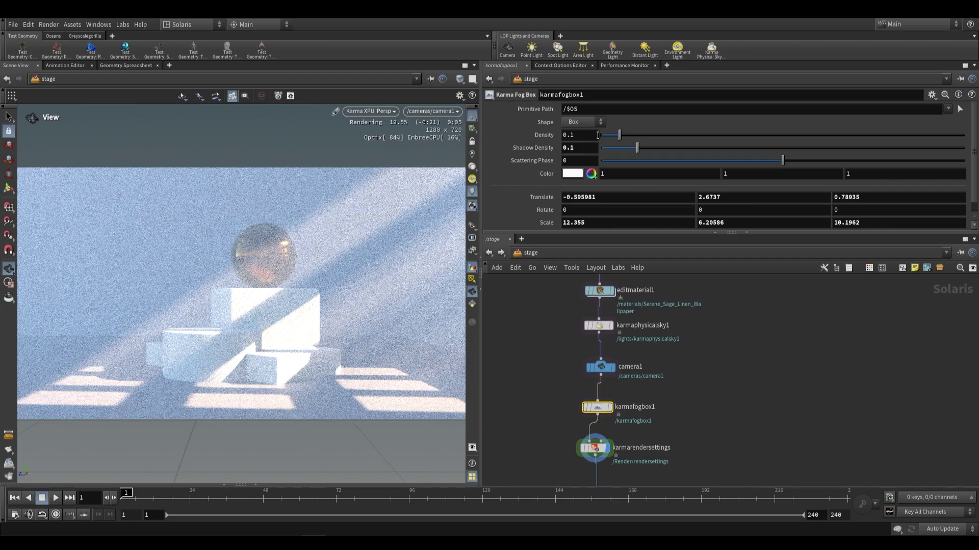
pyautogui.click(569, 133)
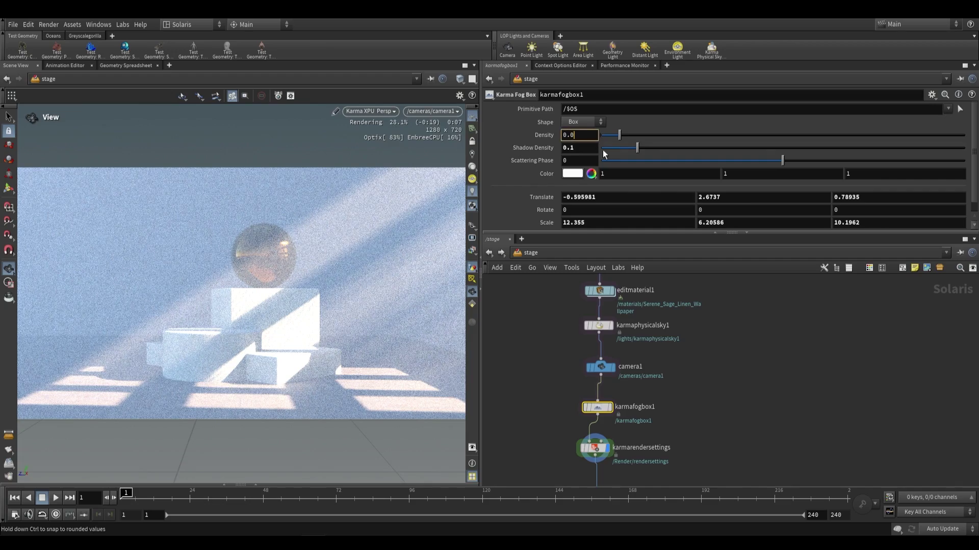
pyautogui.press('Return')
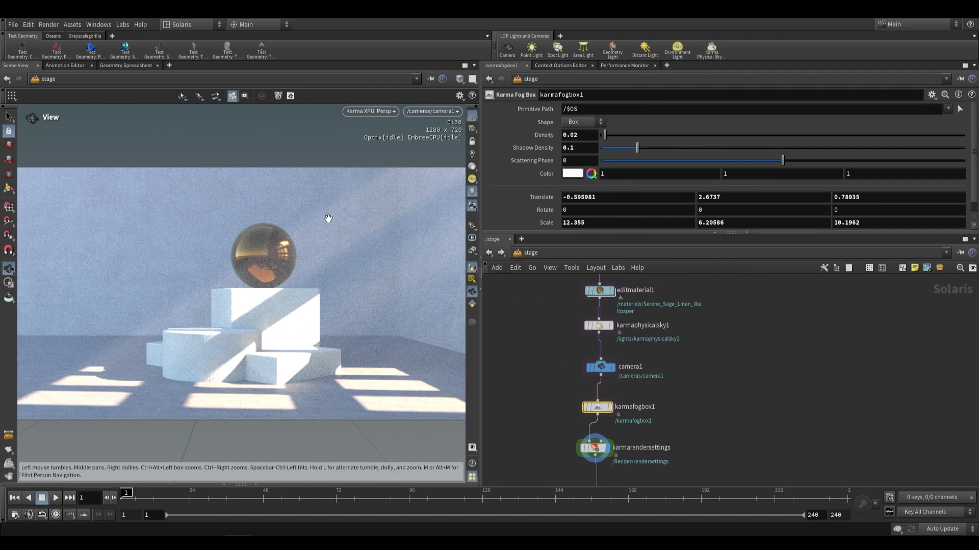
# Sweep Scattering Phase through negative values, reset it to 0, then settle at 0.371.
pyautogui.moveTo(769, 165); pyautogui.dragTo(731, 165)
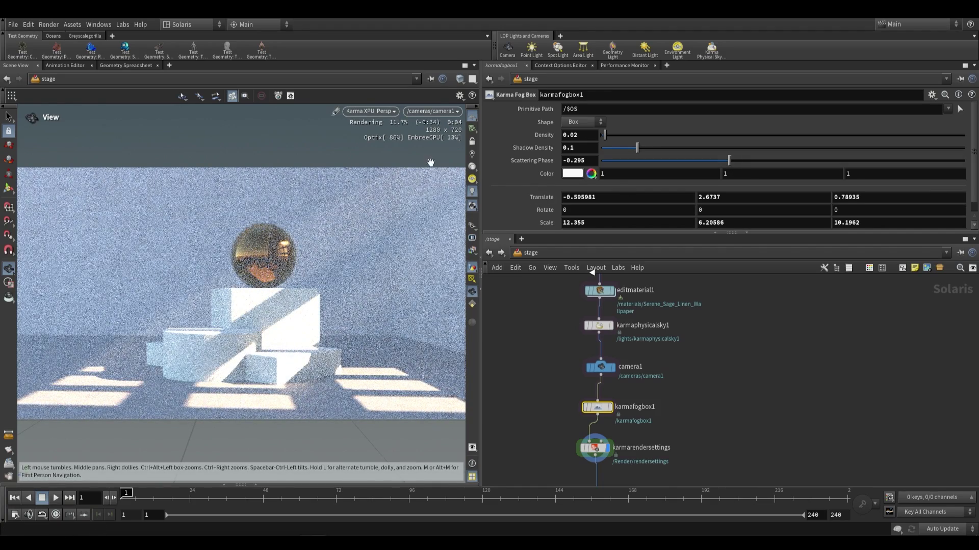
pyautogui.moveTo(669, 163); pyautogui.dragTo(624, 163)
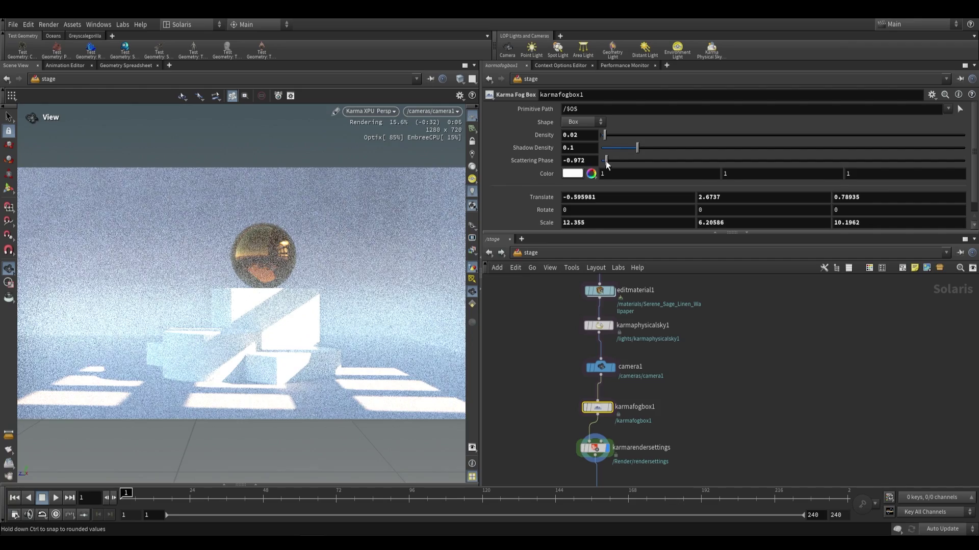
pyautogui.moveTo(603, 161); pyautogui.dragTo(697, 161)
pyautogui.click(757, 164)
pyautogui.click(593, 161)
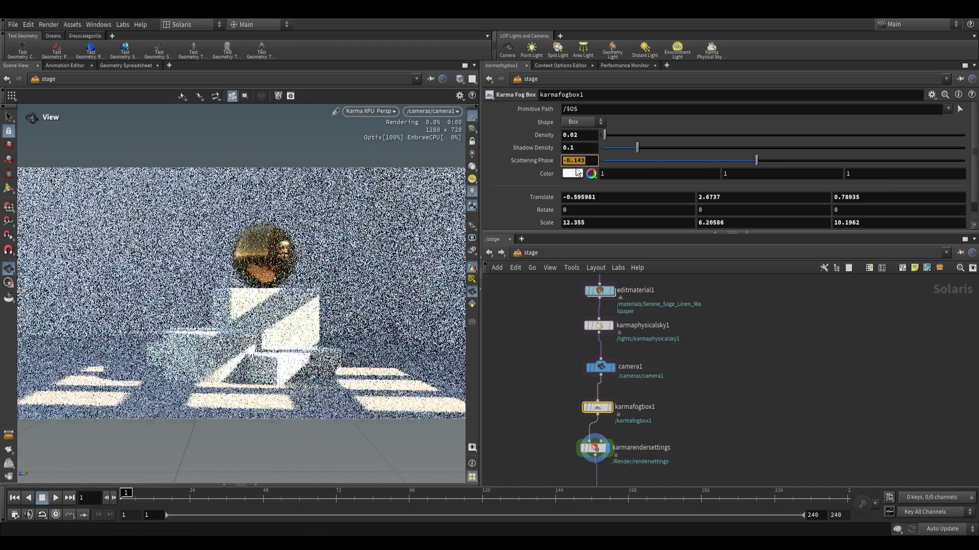
pyautogui.write('0')
pyautogui.press('Return')
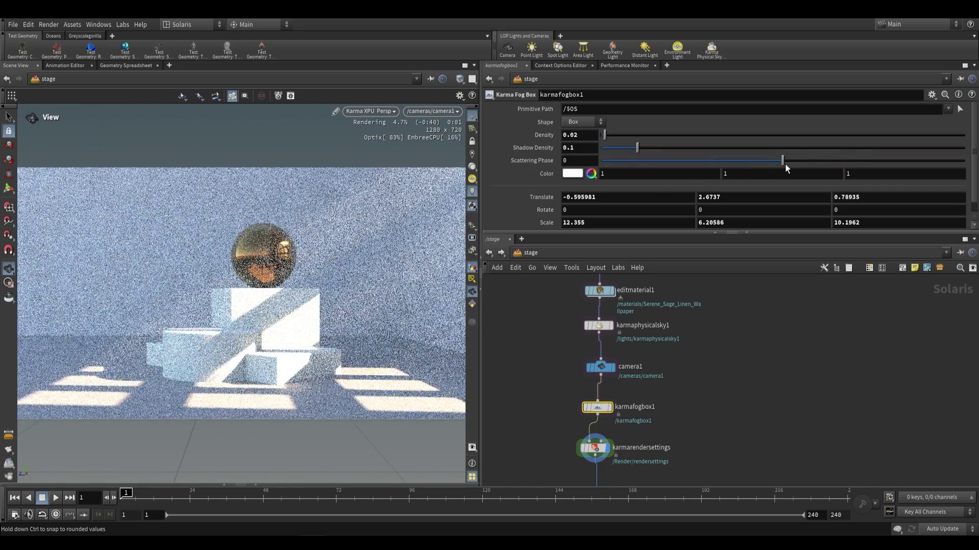
pyautogui.moveTo(782, 163); pyautogui.dragTo(812, 162)
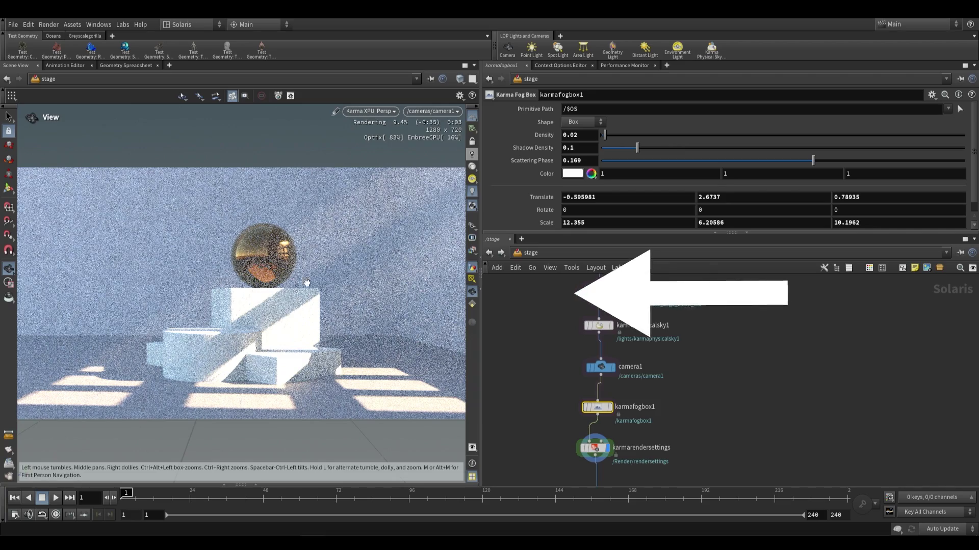
pyautogui.moveTo(813, 161); pyautogui.dragTo(849, 160)
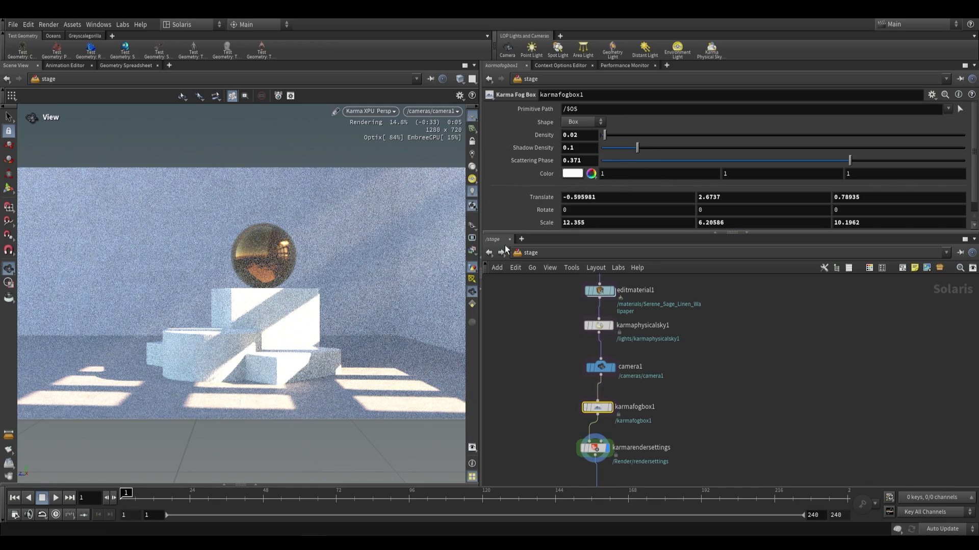
# Tint the fog warm peach (1, 0.775, 0.639) and select the karmaphysicalsky1 node.
pyautogui.click(572, 173)
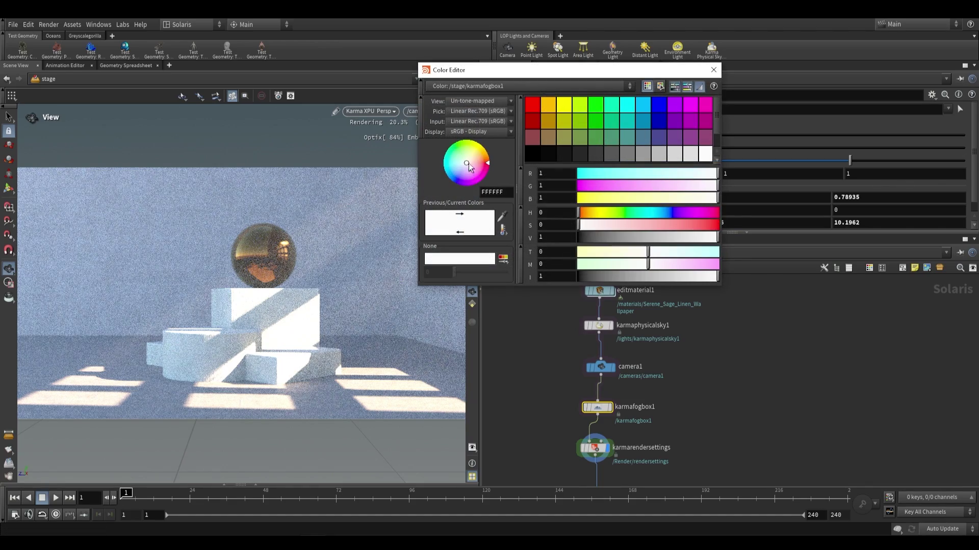
pyautogui.click(474, 163)
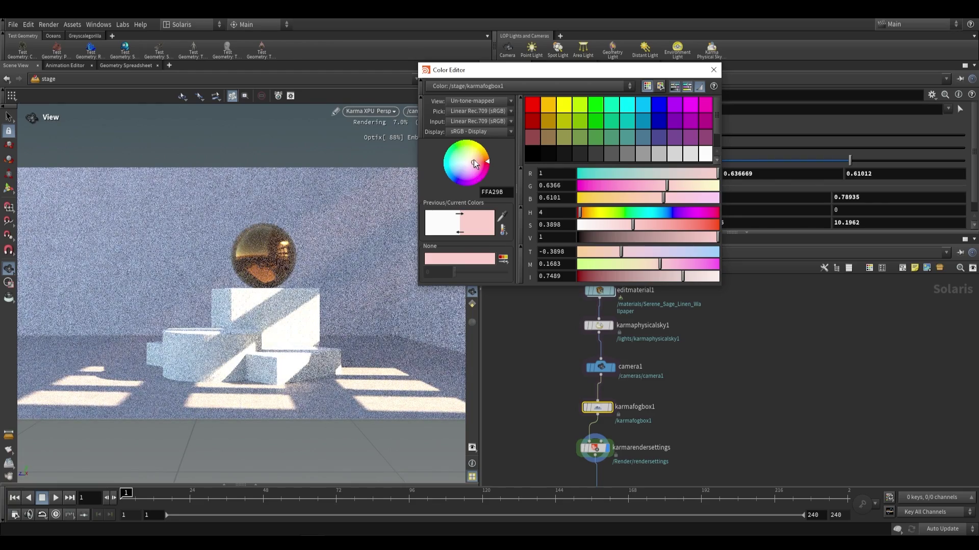
pyautogui.click(473, 161)
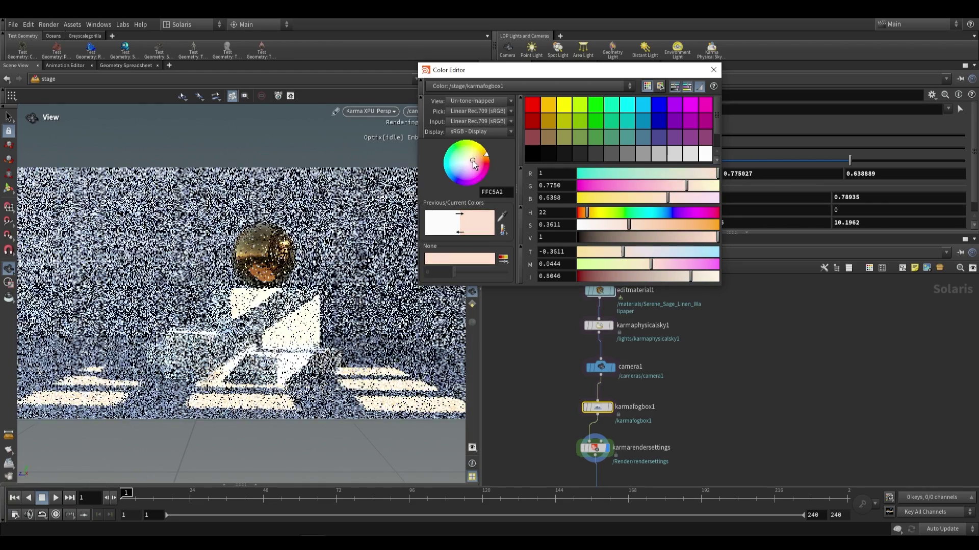
pyautogui.click(713, 70)
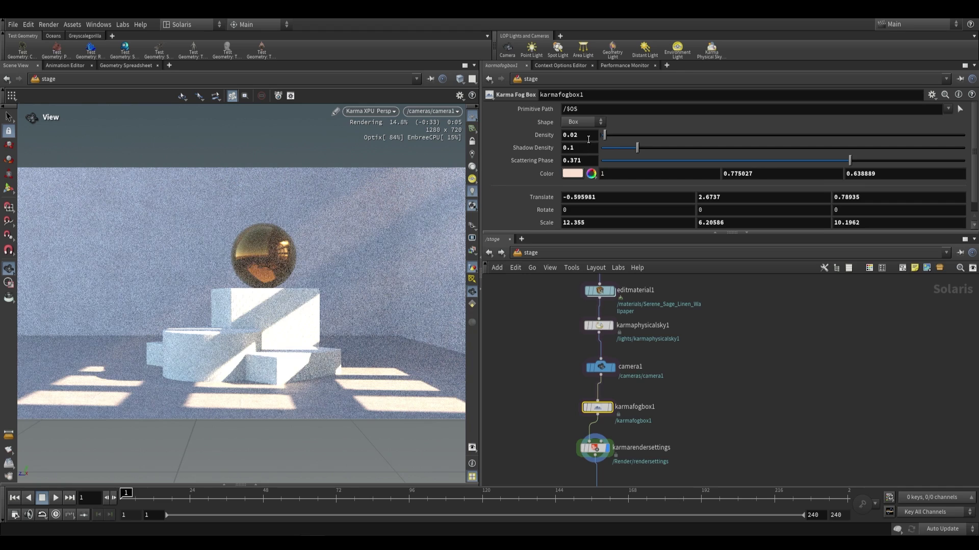
pyautogui.click(599, 325)
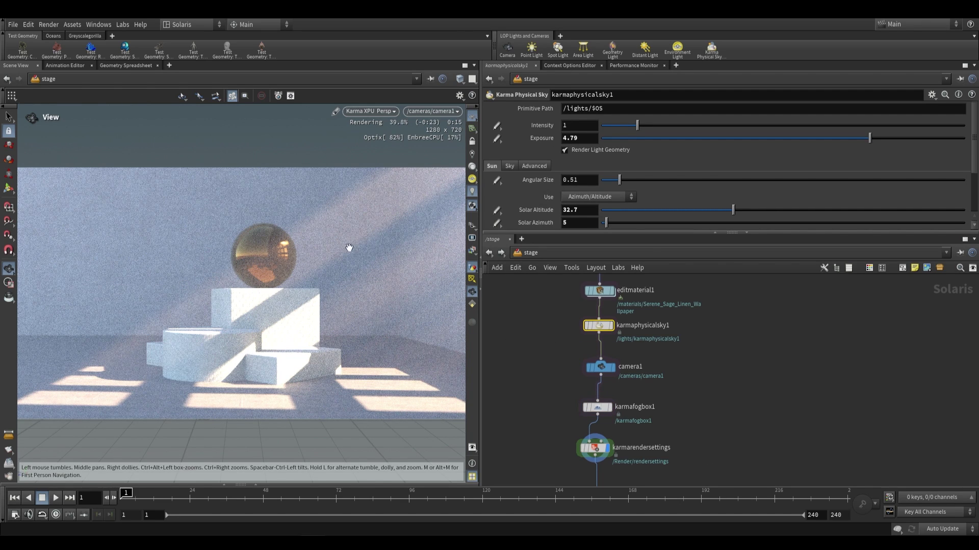
# Set the sun to Solar Altitude 28.1 and Solar Azimuth 14, with sky Exposure 6.74.
pyautogui.click(649, 210)
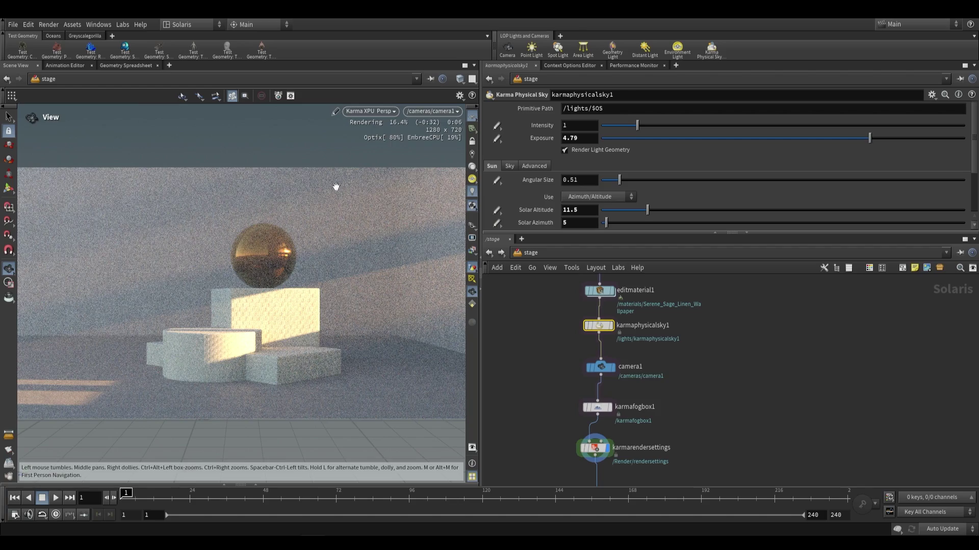
pyautogui.click(649, 223)
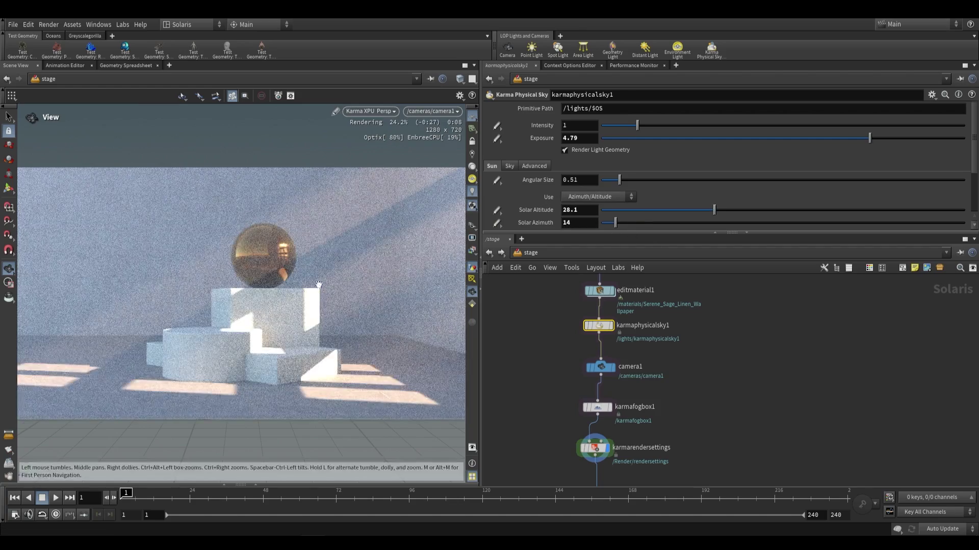
pyautogui.moveTo(884, 135); pyautogui.dragTo(905, 138)
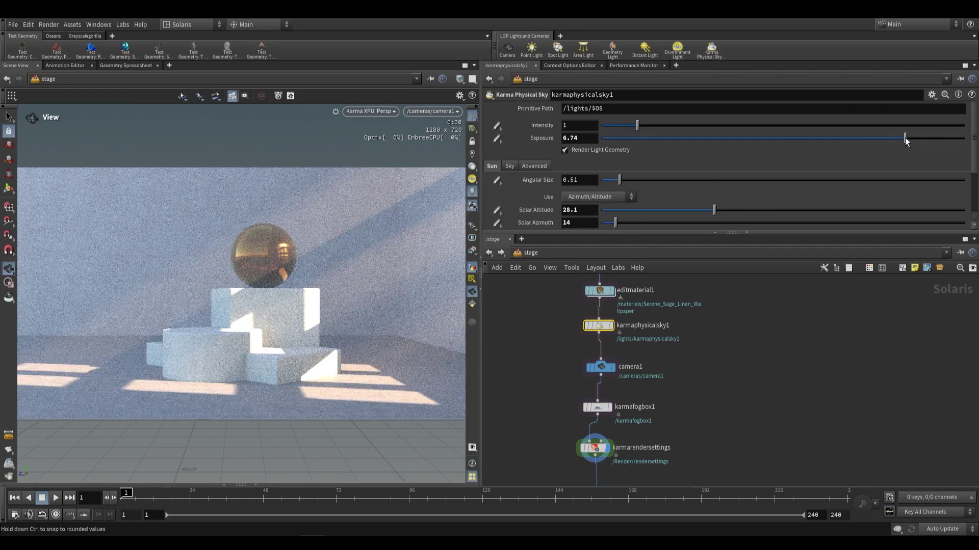